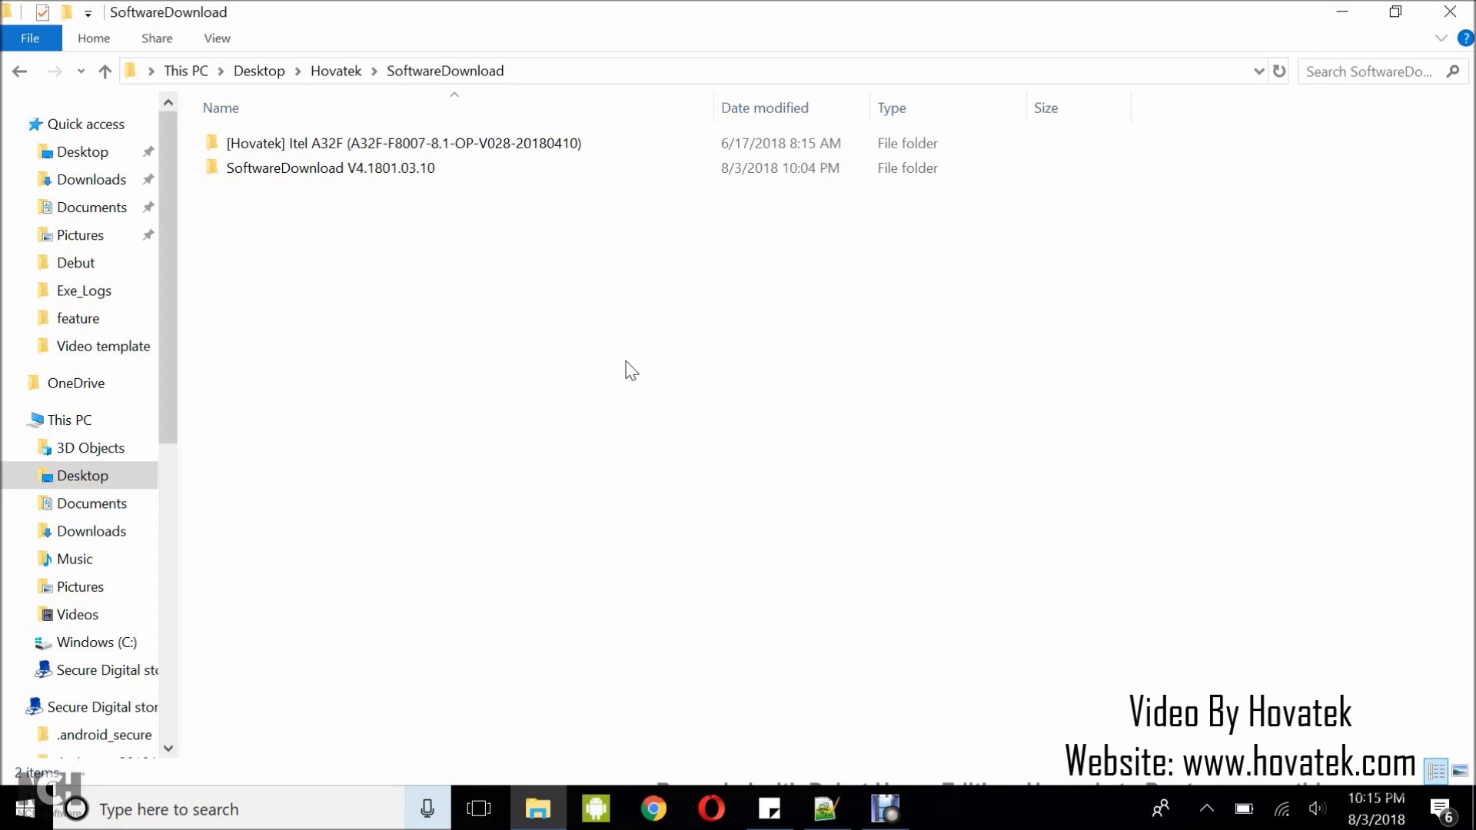
Step: Look inside the Itel A32F firmware folder, then open the SoftwareDownload V4.1801.03.10 folder
left_click(329, 169)
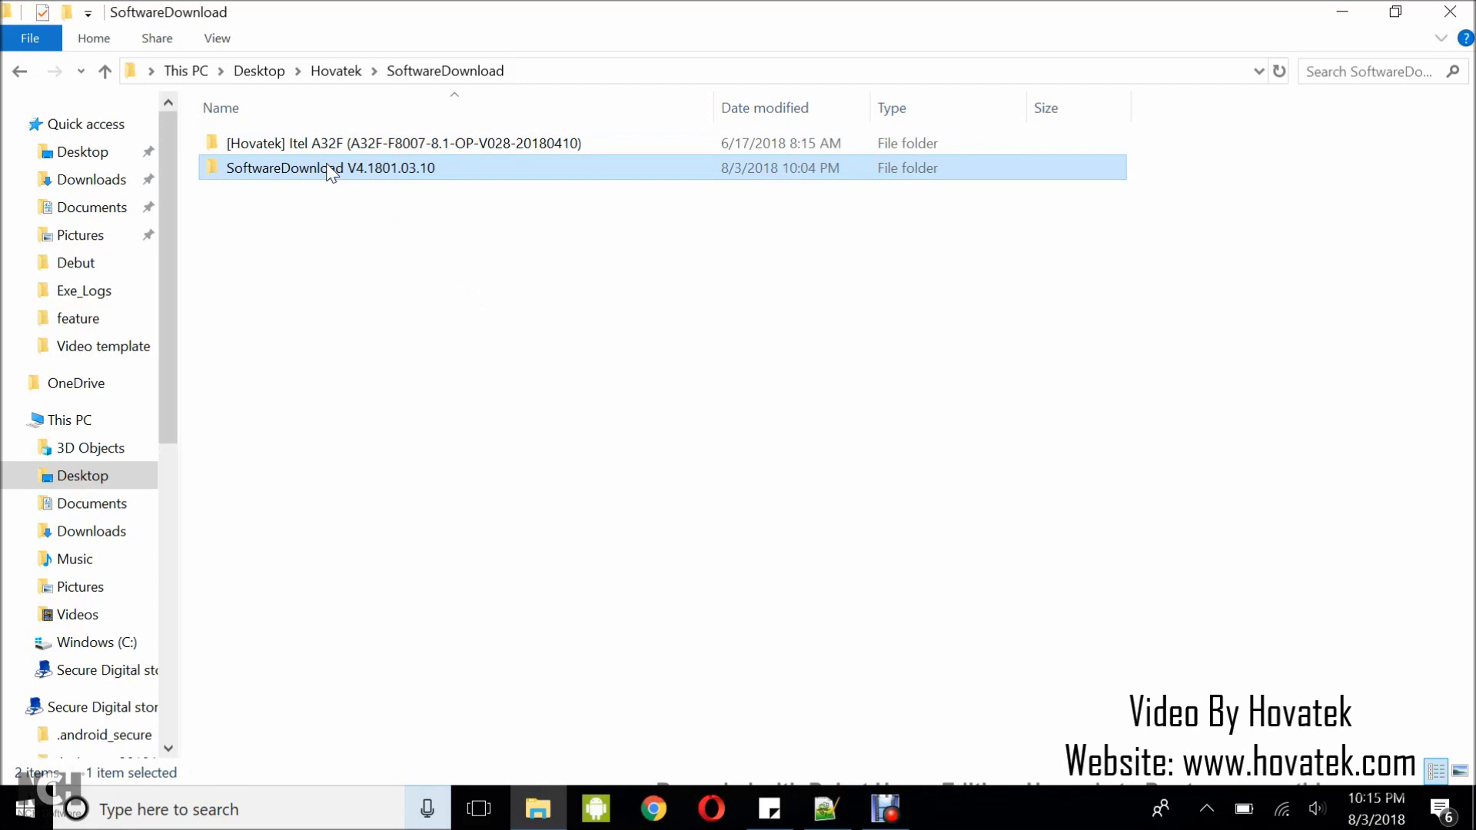
left_click(396, 144)
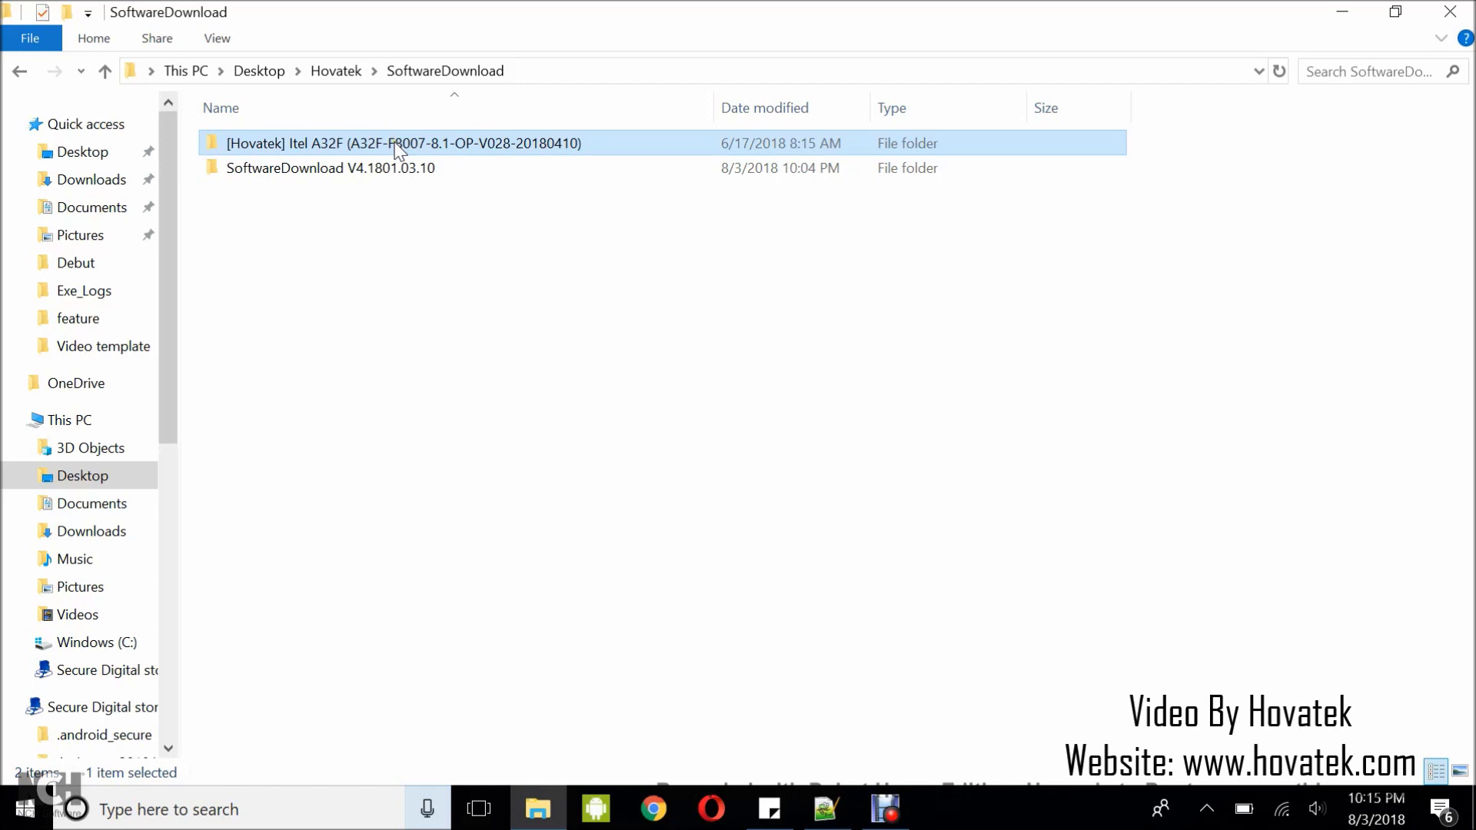
double_click(362, 144)
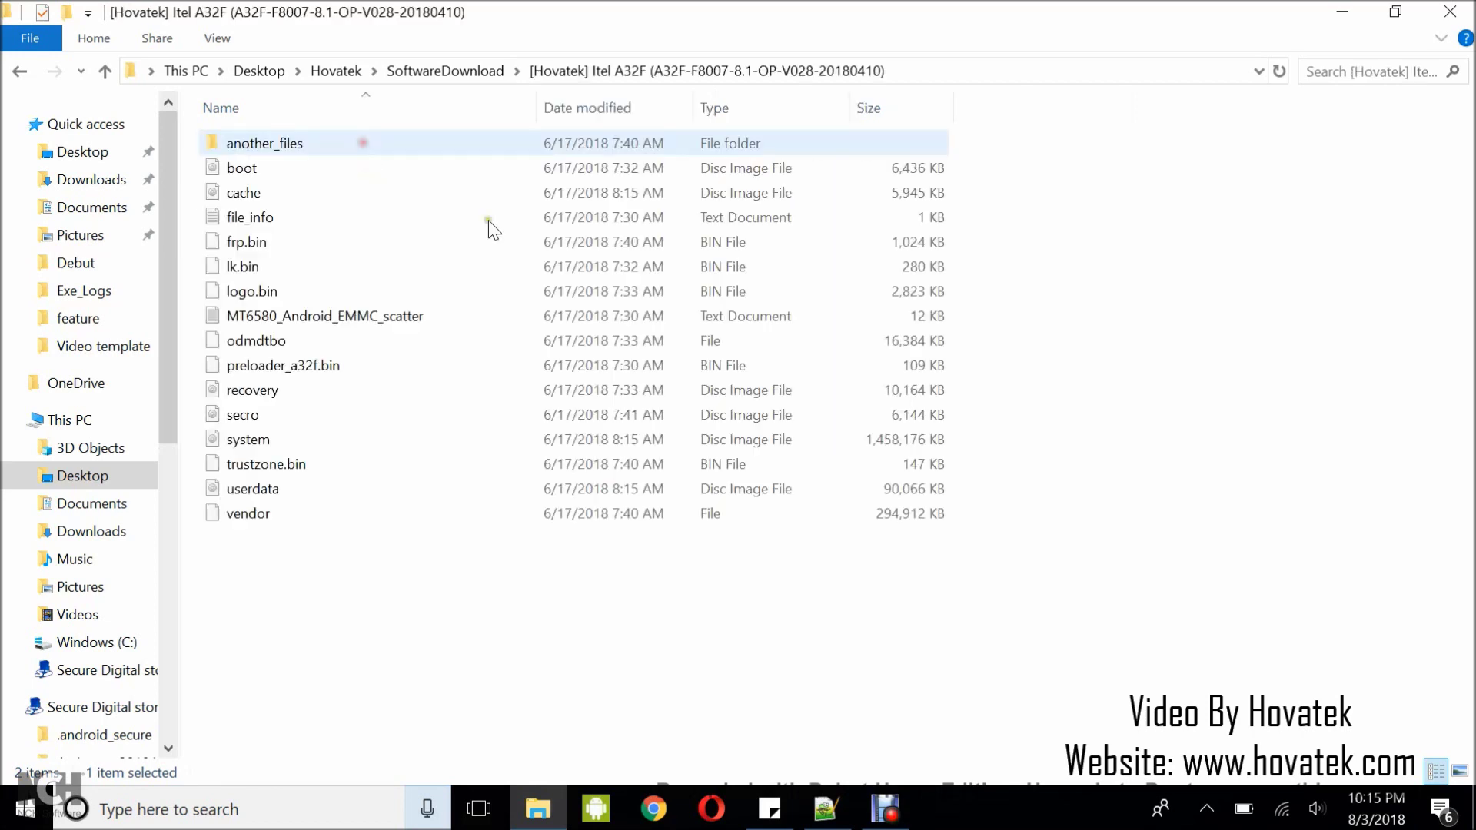
left_click(458, 68)
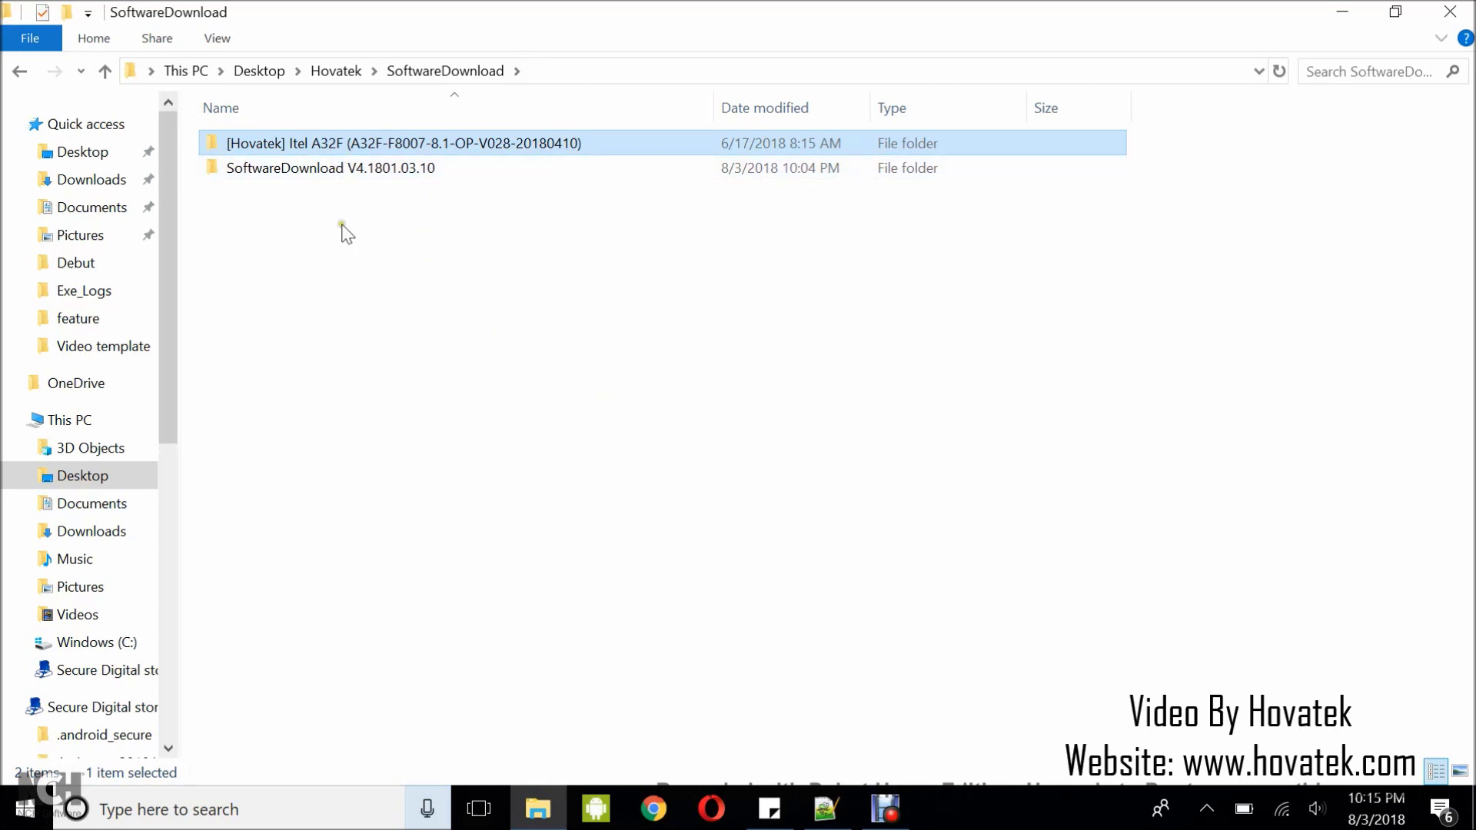
double_click(336, 166)
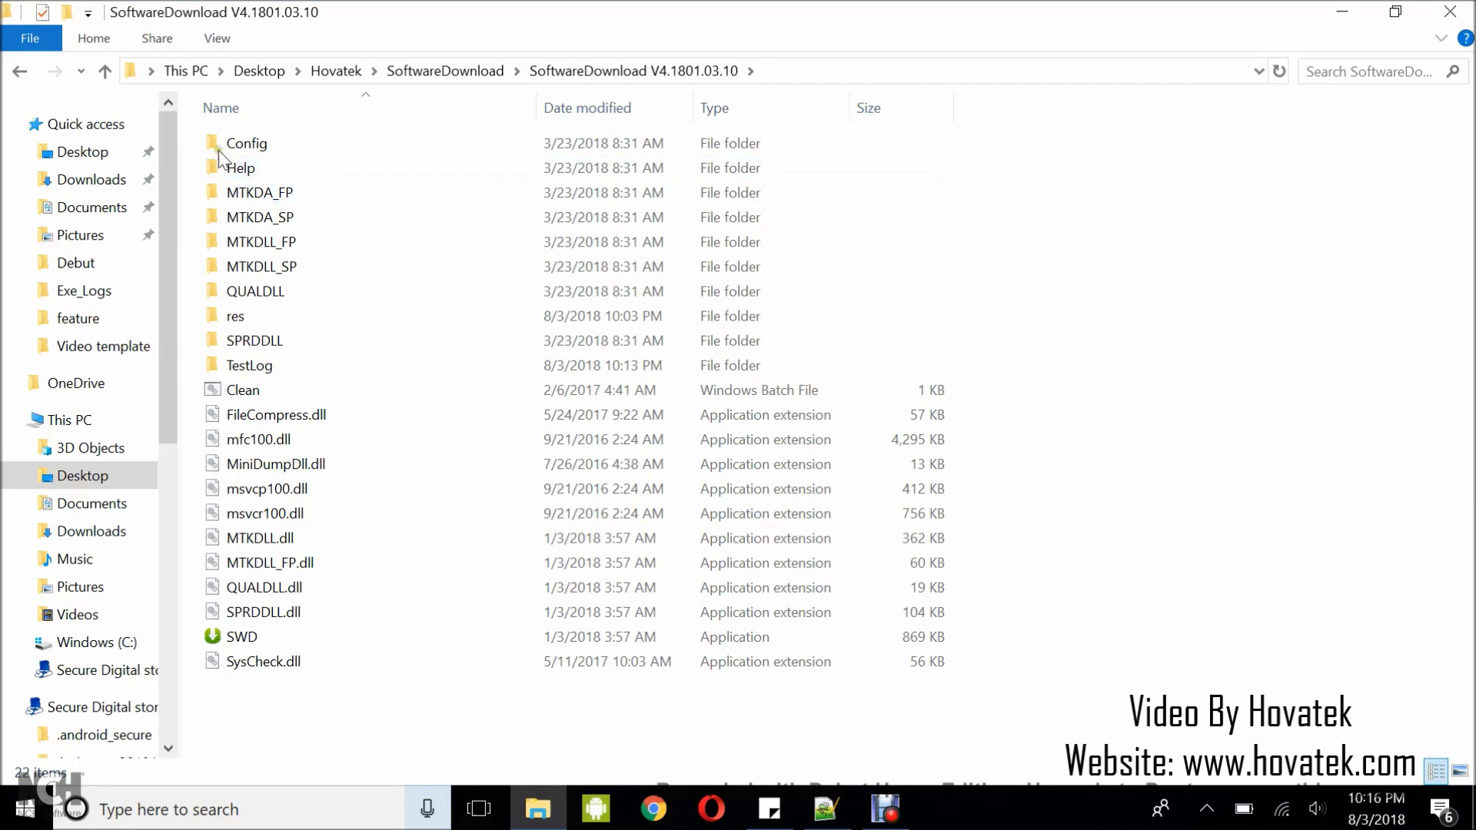
Step: Open CommonSetting.ini from the Config folder in Notepad++
double_click(243, 143)
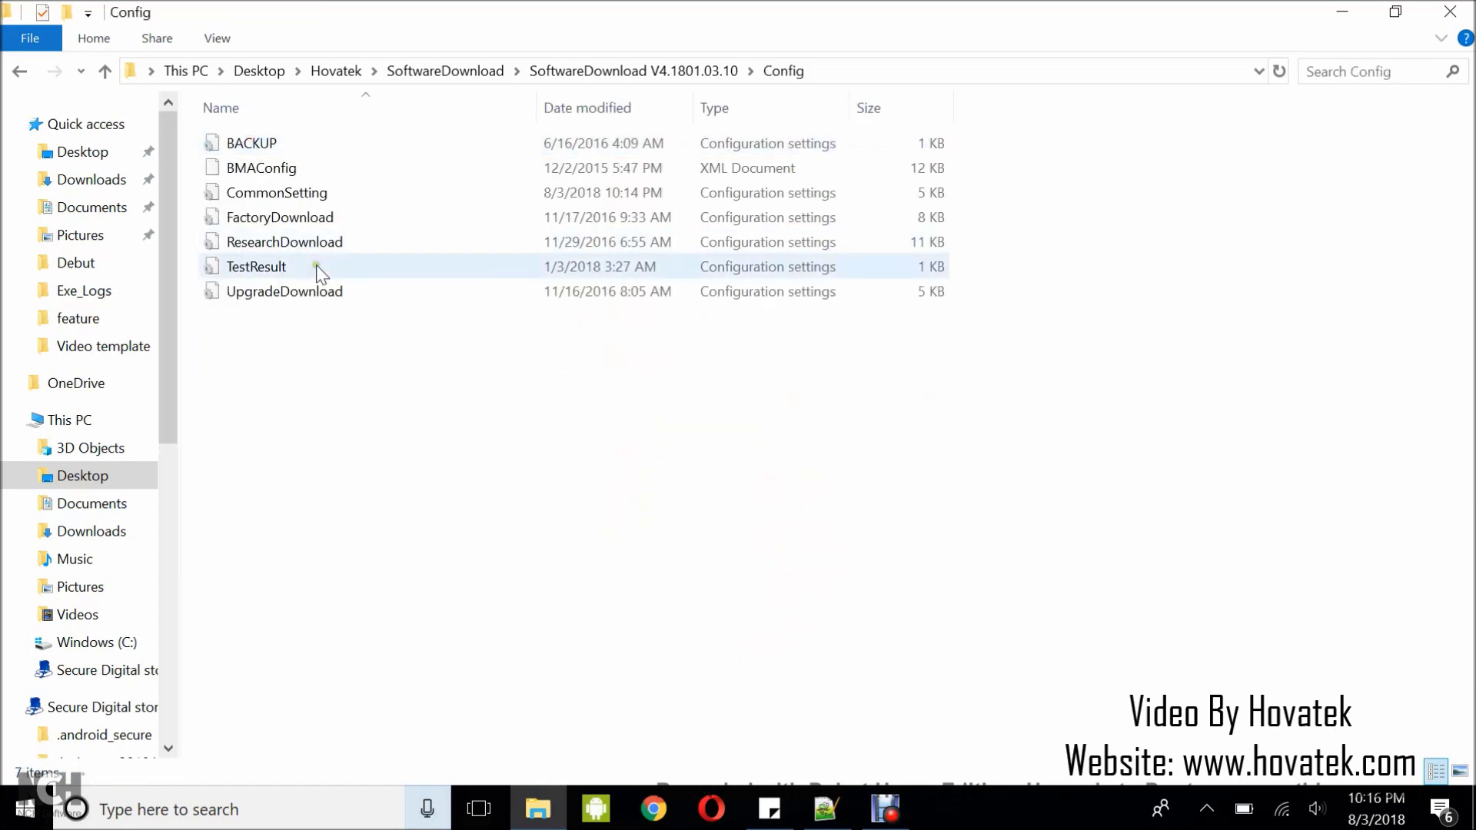
left_click(285, 194)
right_click(284, 194)
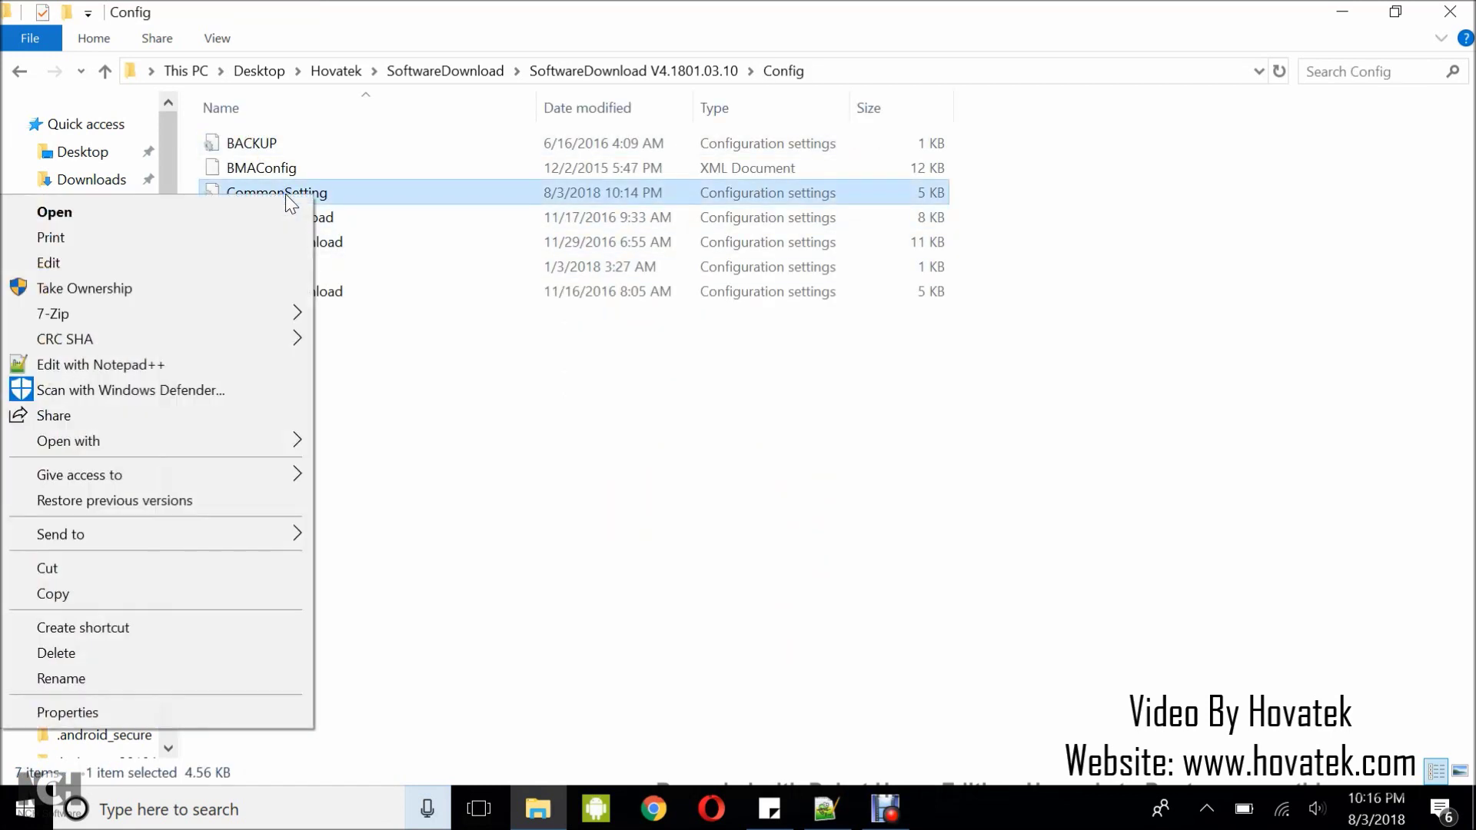
left_click(79, 365)
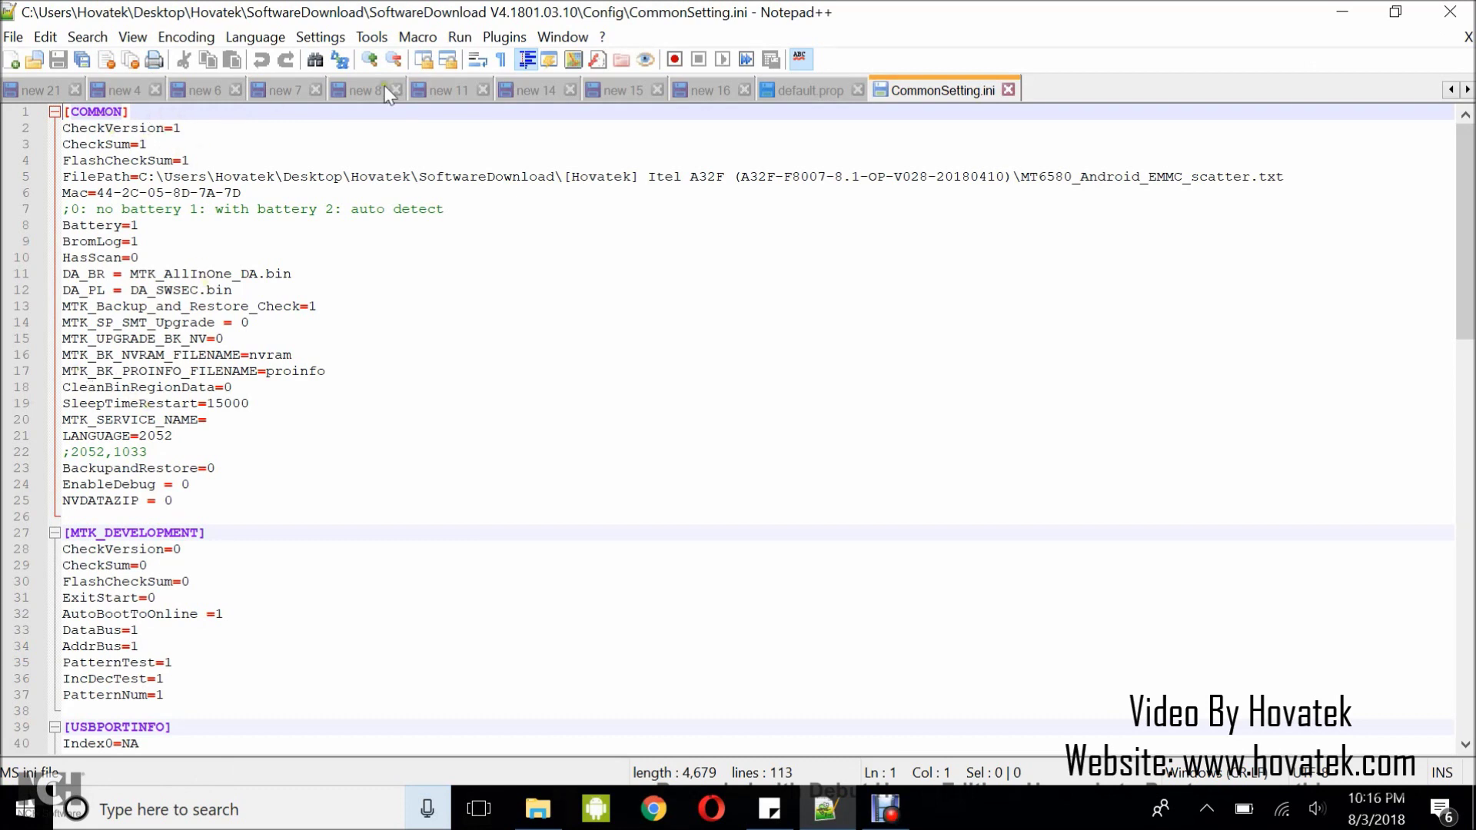
Step: Change CheckSum=1 and FlashCheckSum=1 to 0, then save and close CommonSetting.ini
left_click(186, 129)
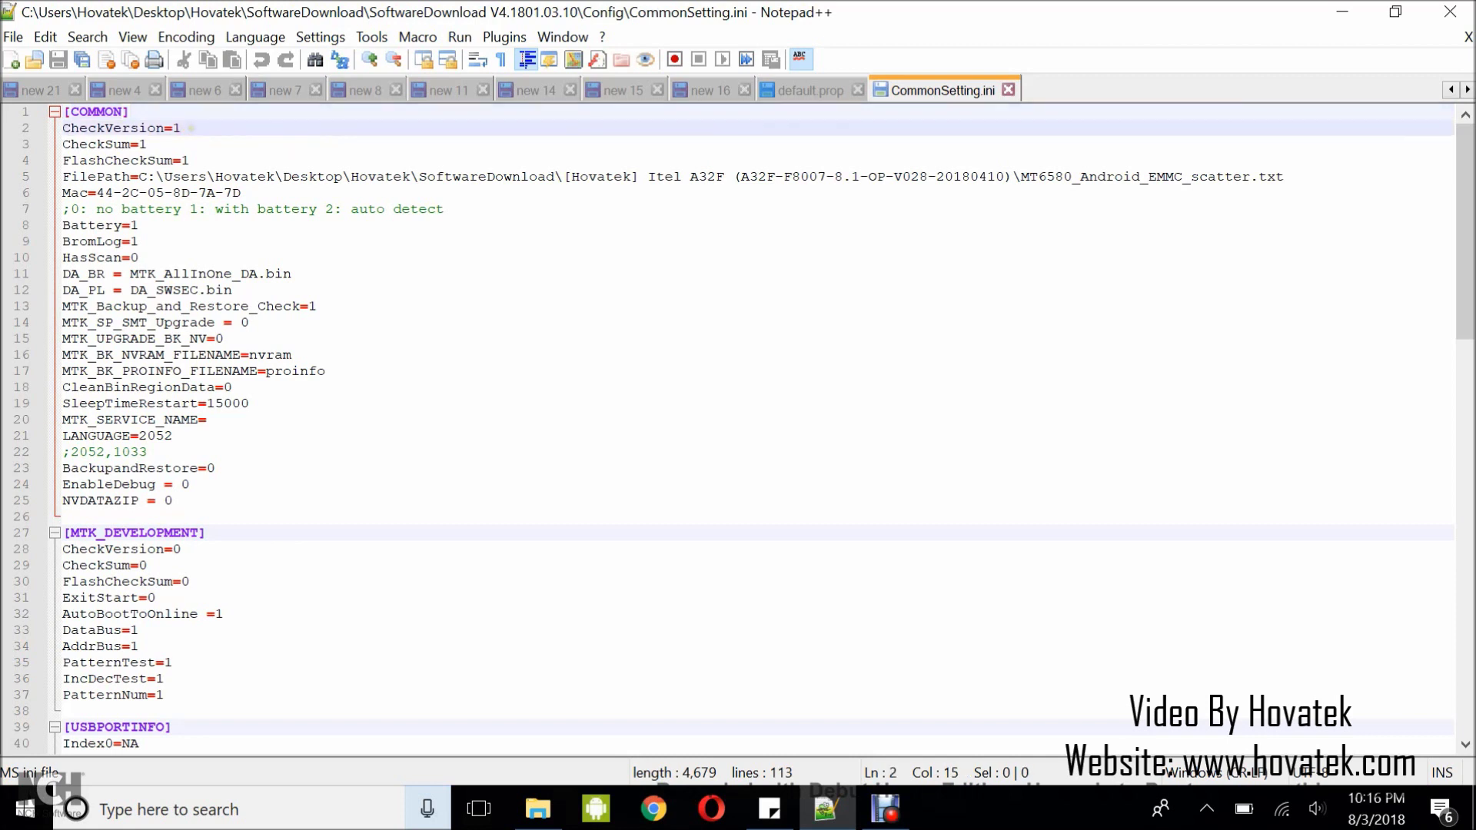
left_click(139, 144)
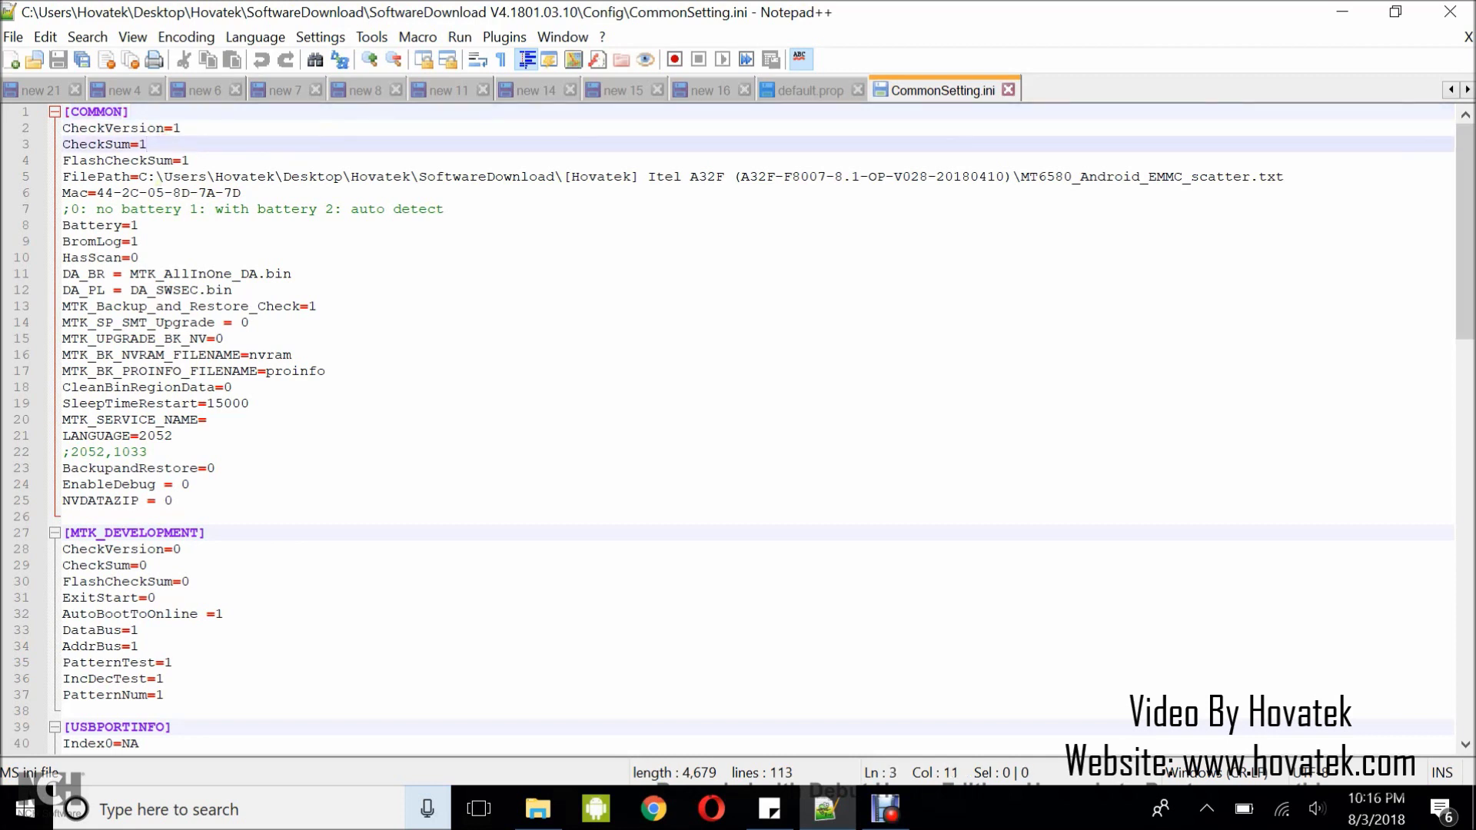
key("BackSpace")
type("0")
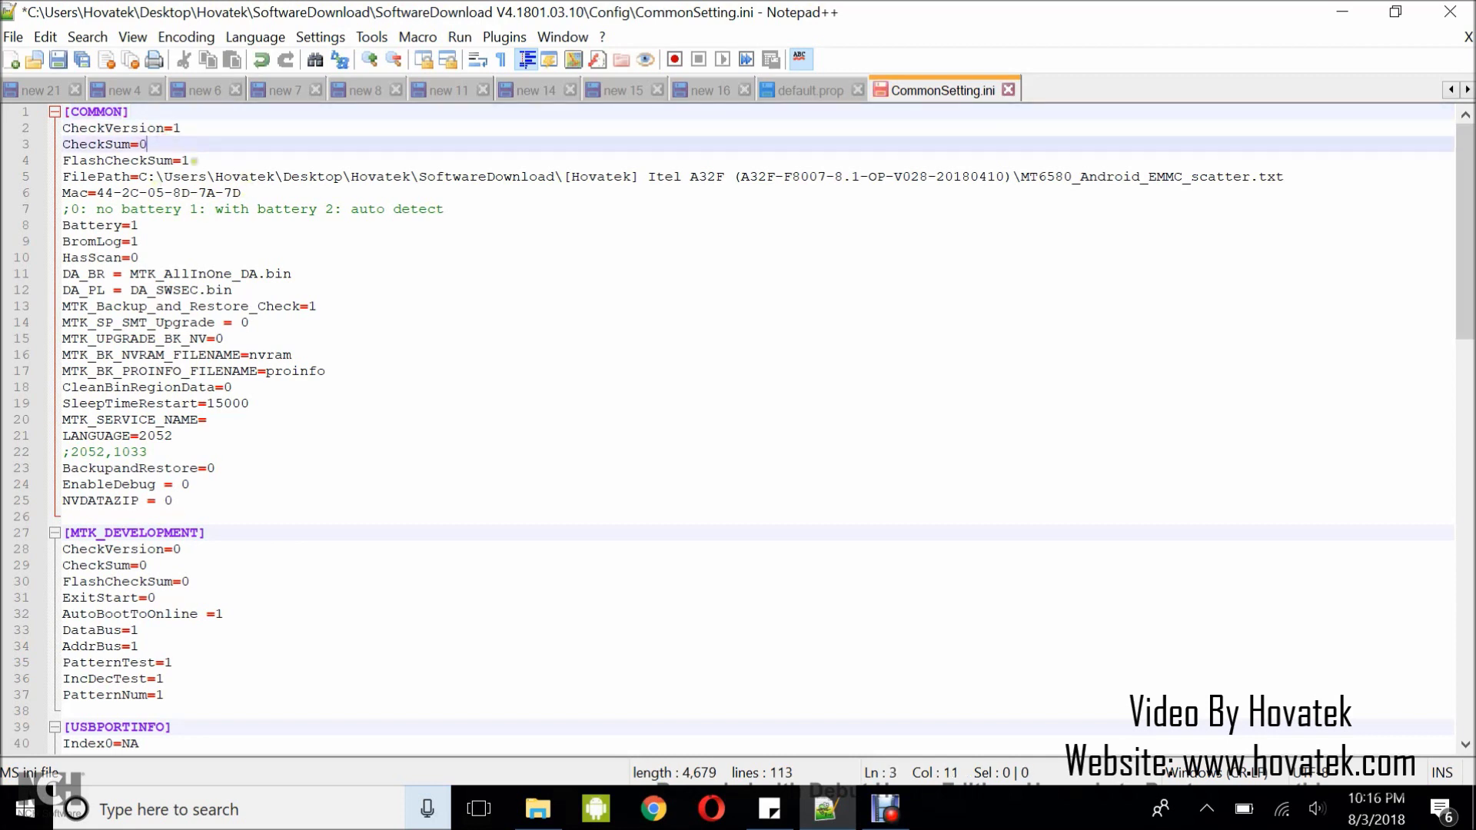
left_click(193, 160)
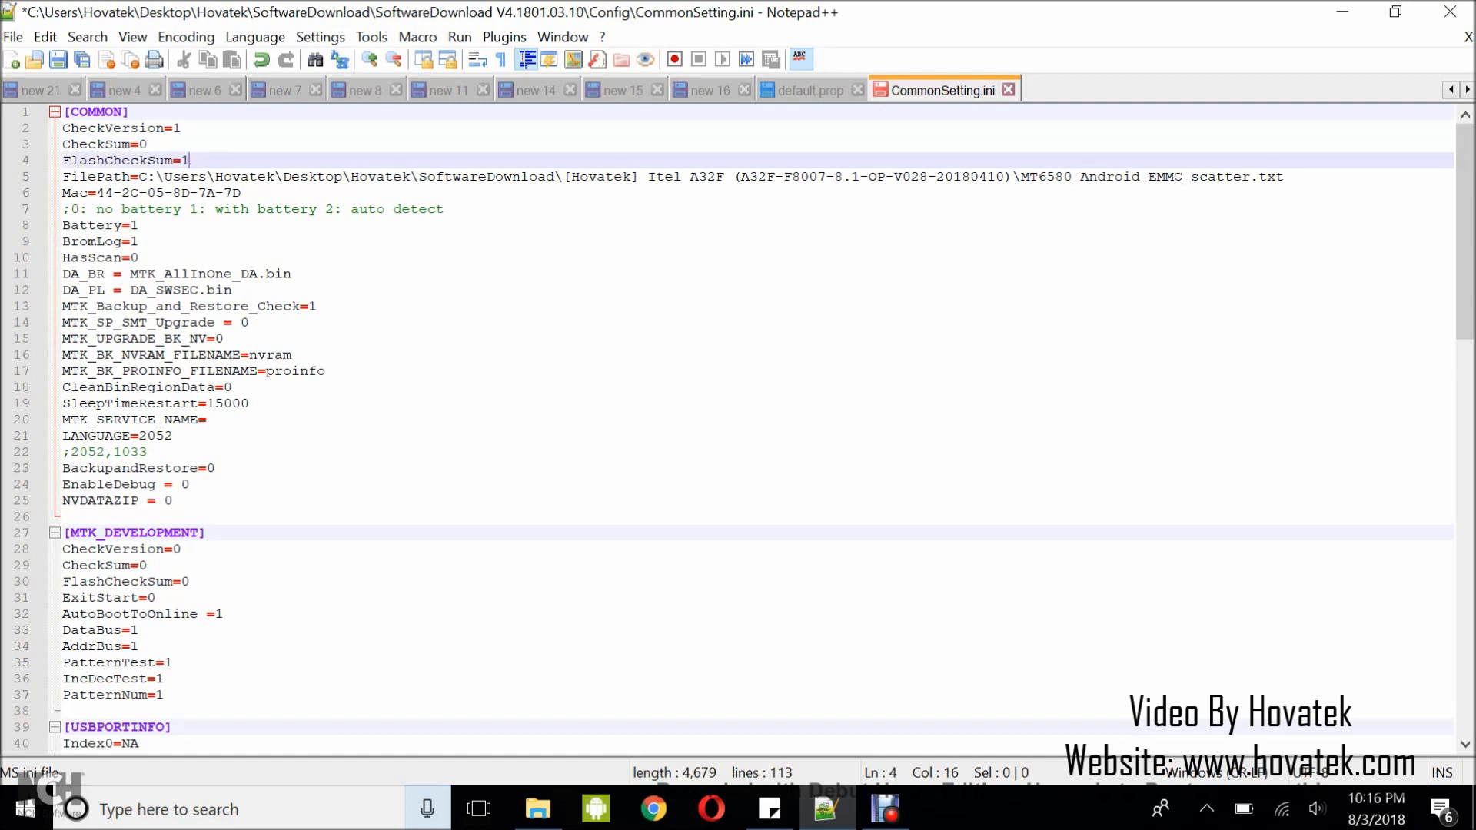
key("BackSpace")
type("0")
key("ctrl+s")
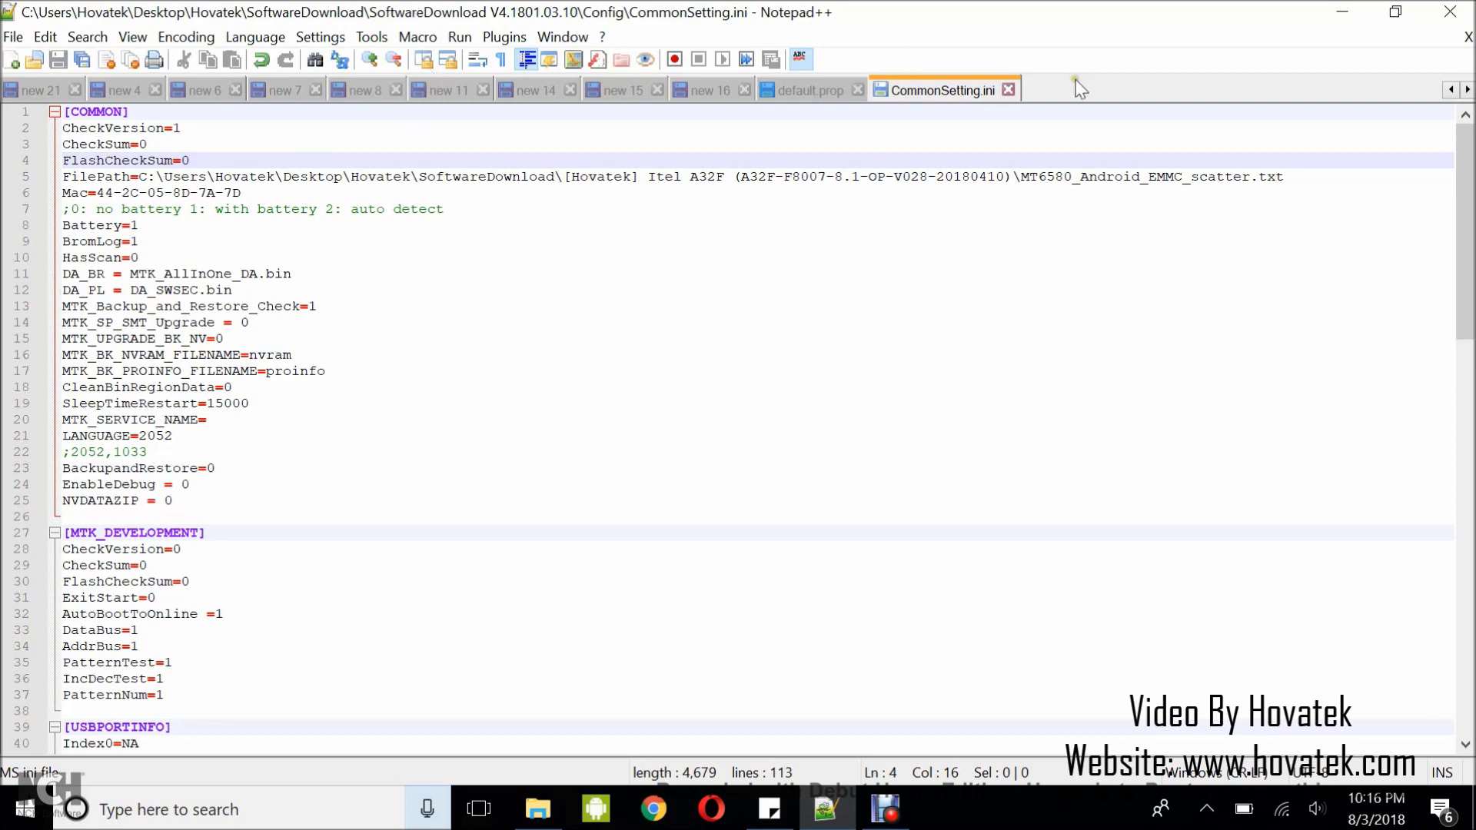
left_click(1008, 90)
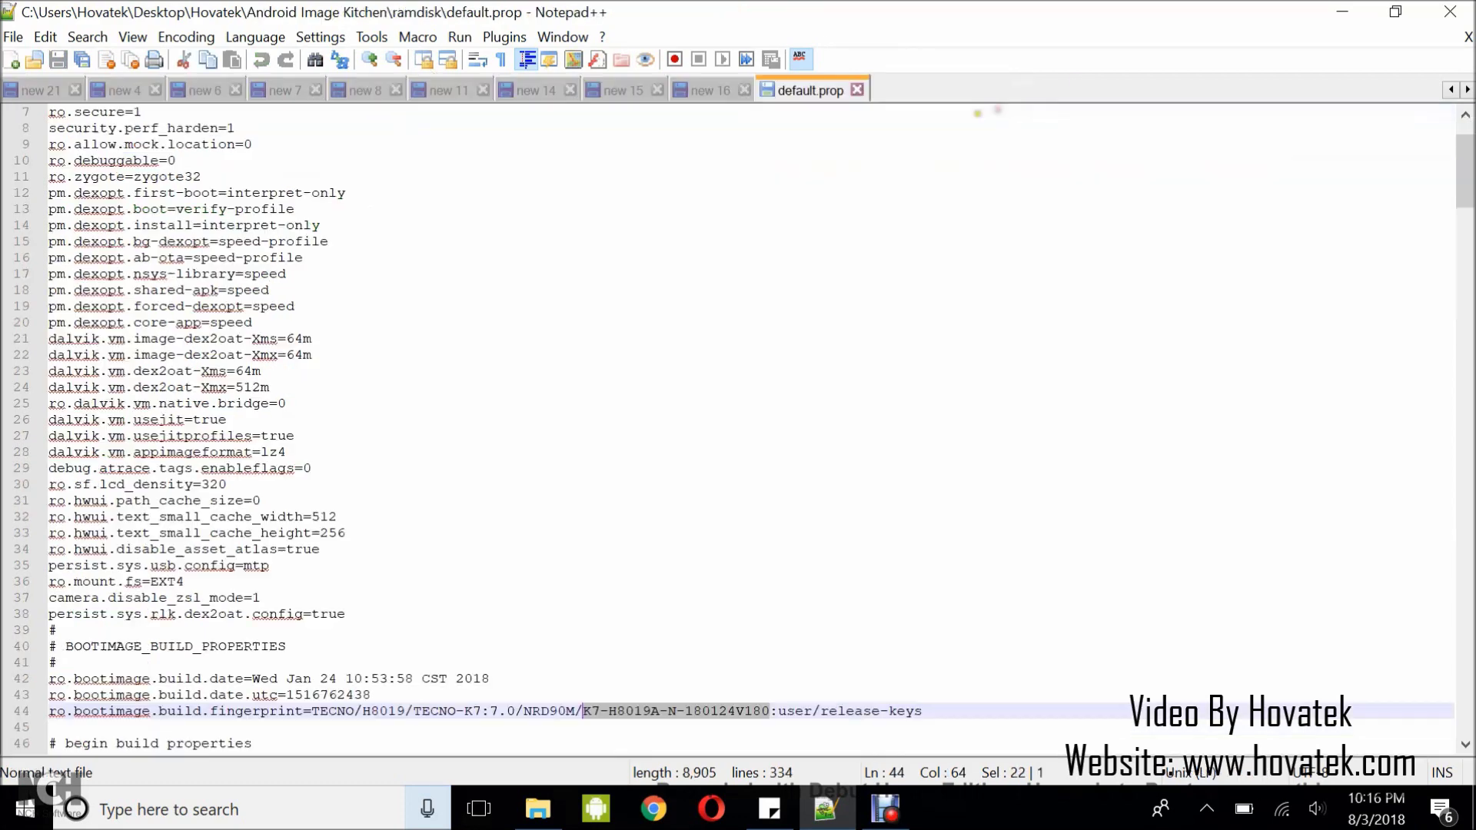
Step: Minimize Notepad++ and launch SWD from the SoftwareDownload V4.1801.03.10 folder
left_click(1347, 14)
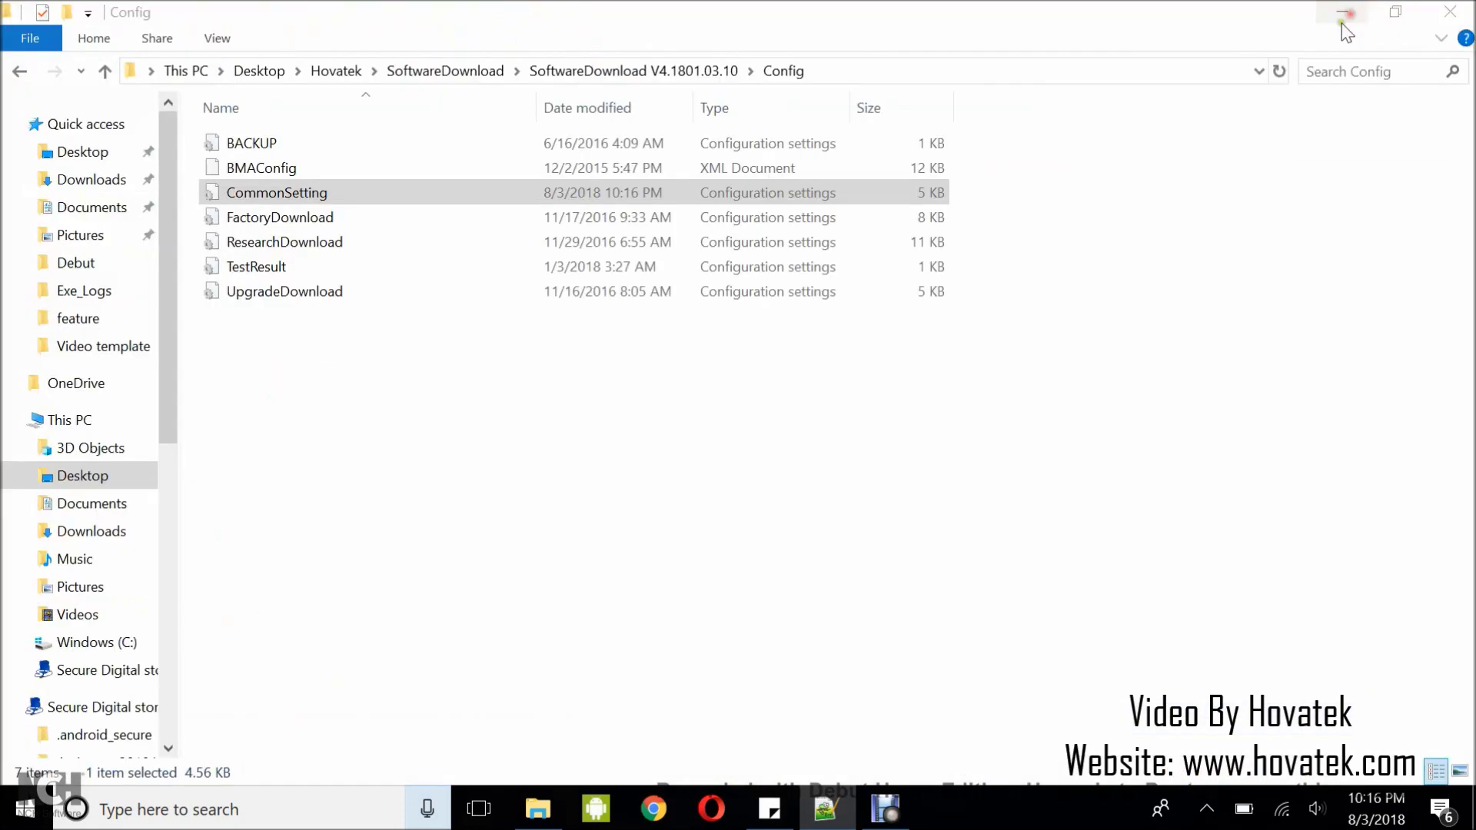
left_click(666, 74)
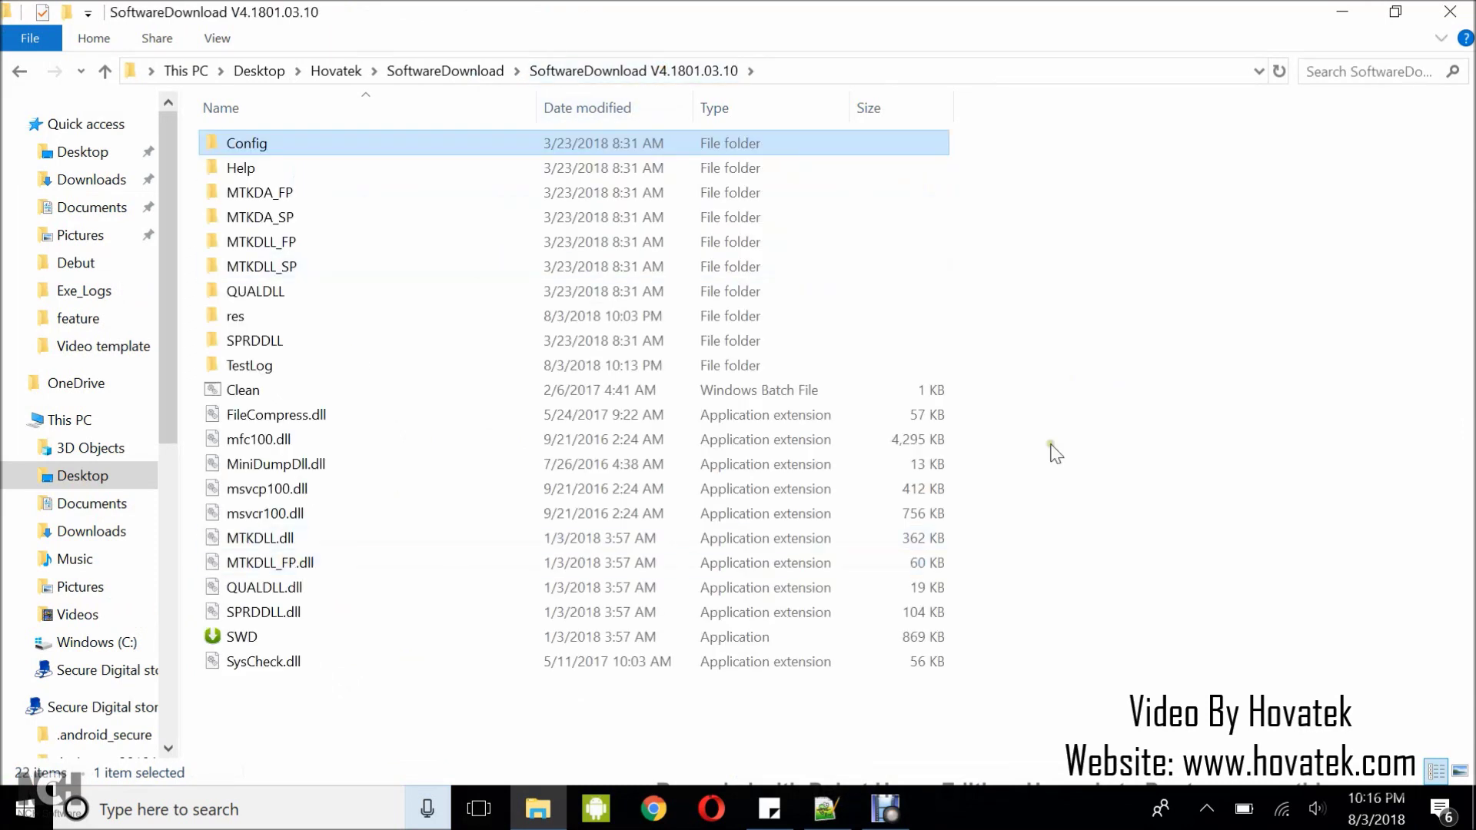
left_click(241, 638)
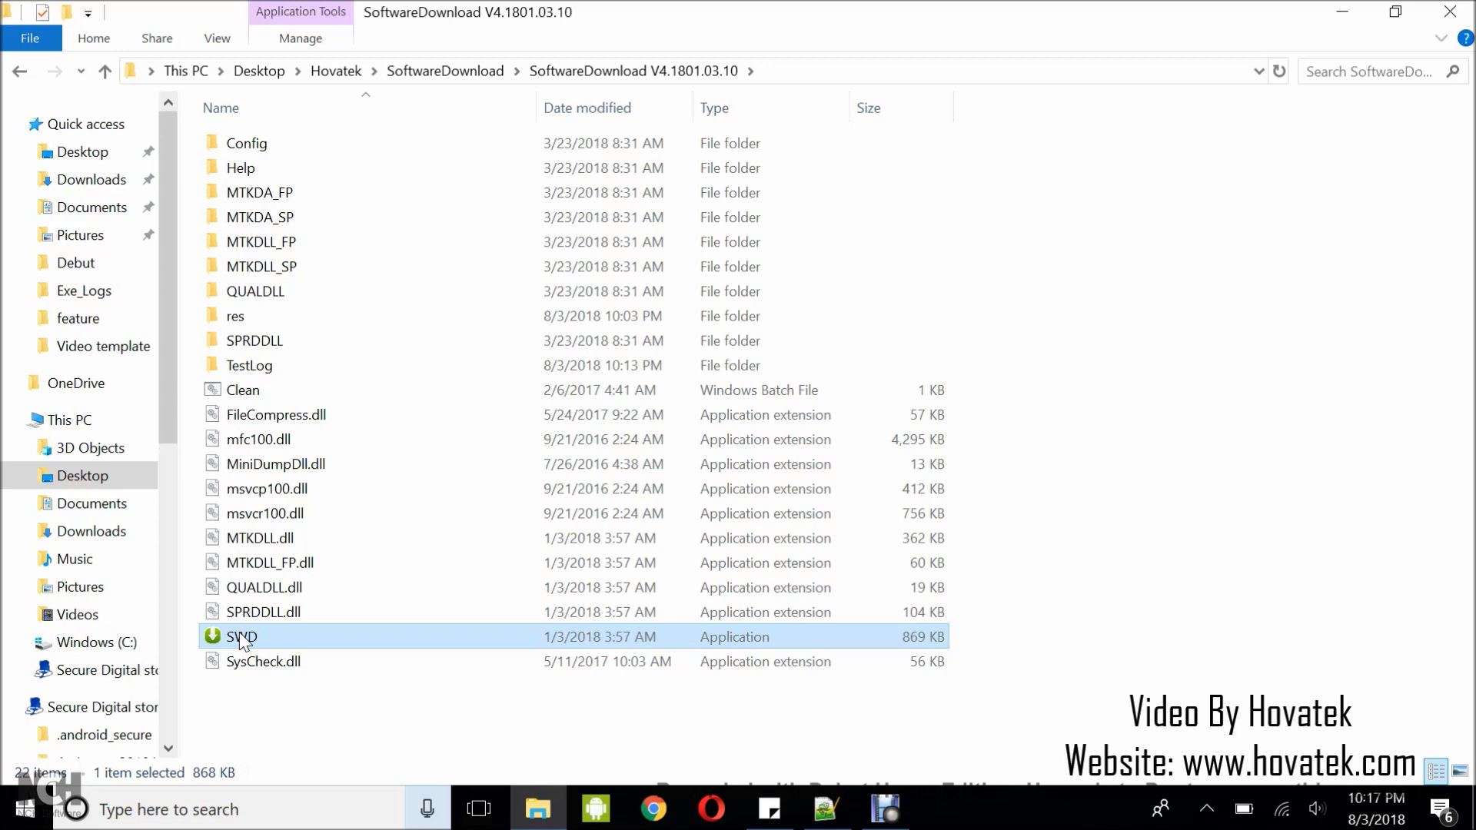
double_click(242, 638)
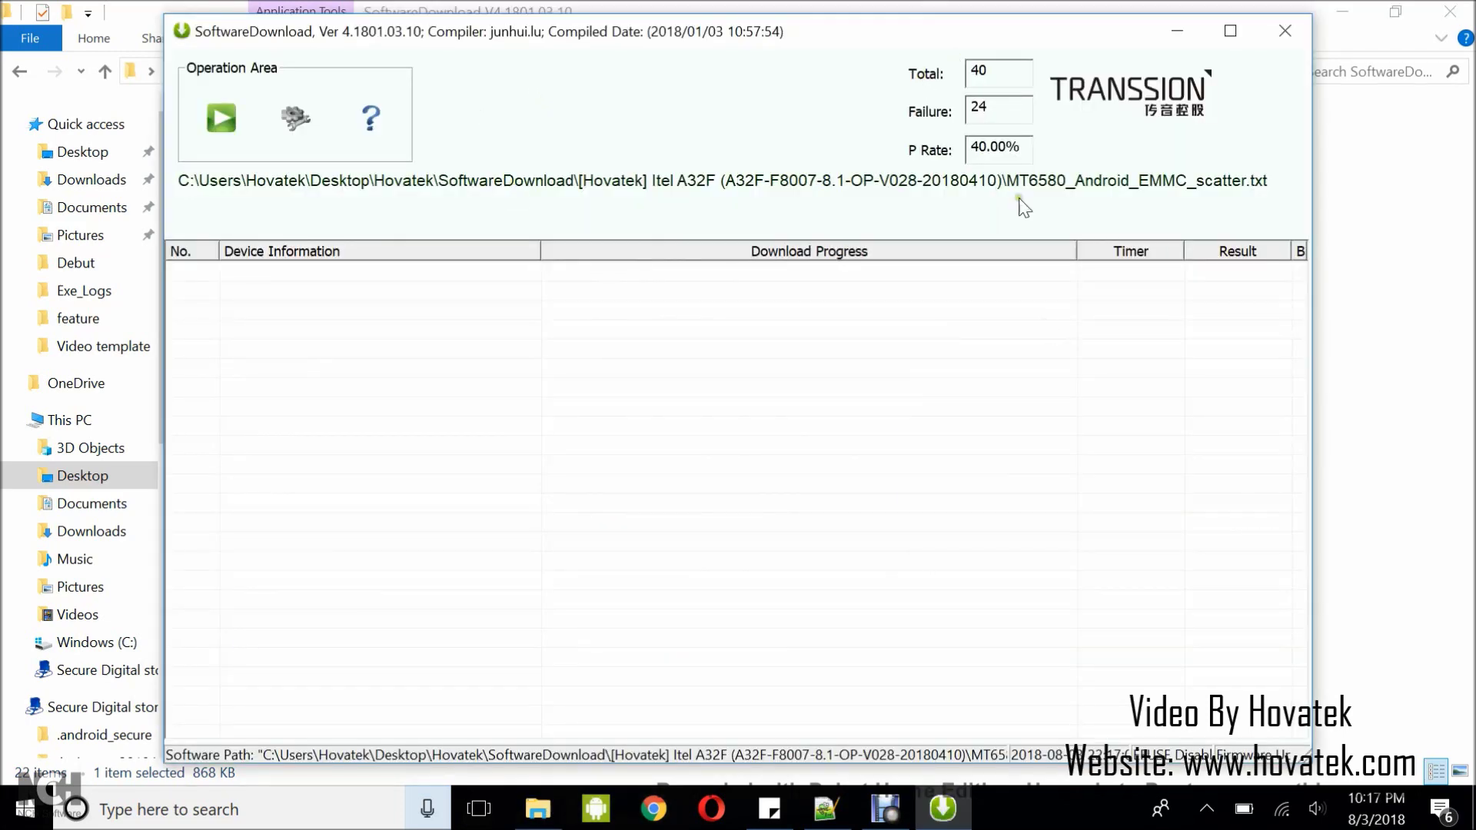
Step: In Settings, load MT6580_Android_EMMC_scatter from the Itel A32F folder as the upgrade file
left_click_drag(718, 33, 855, 20)
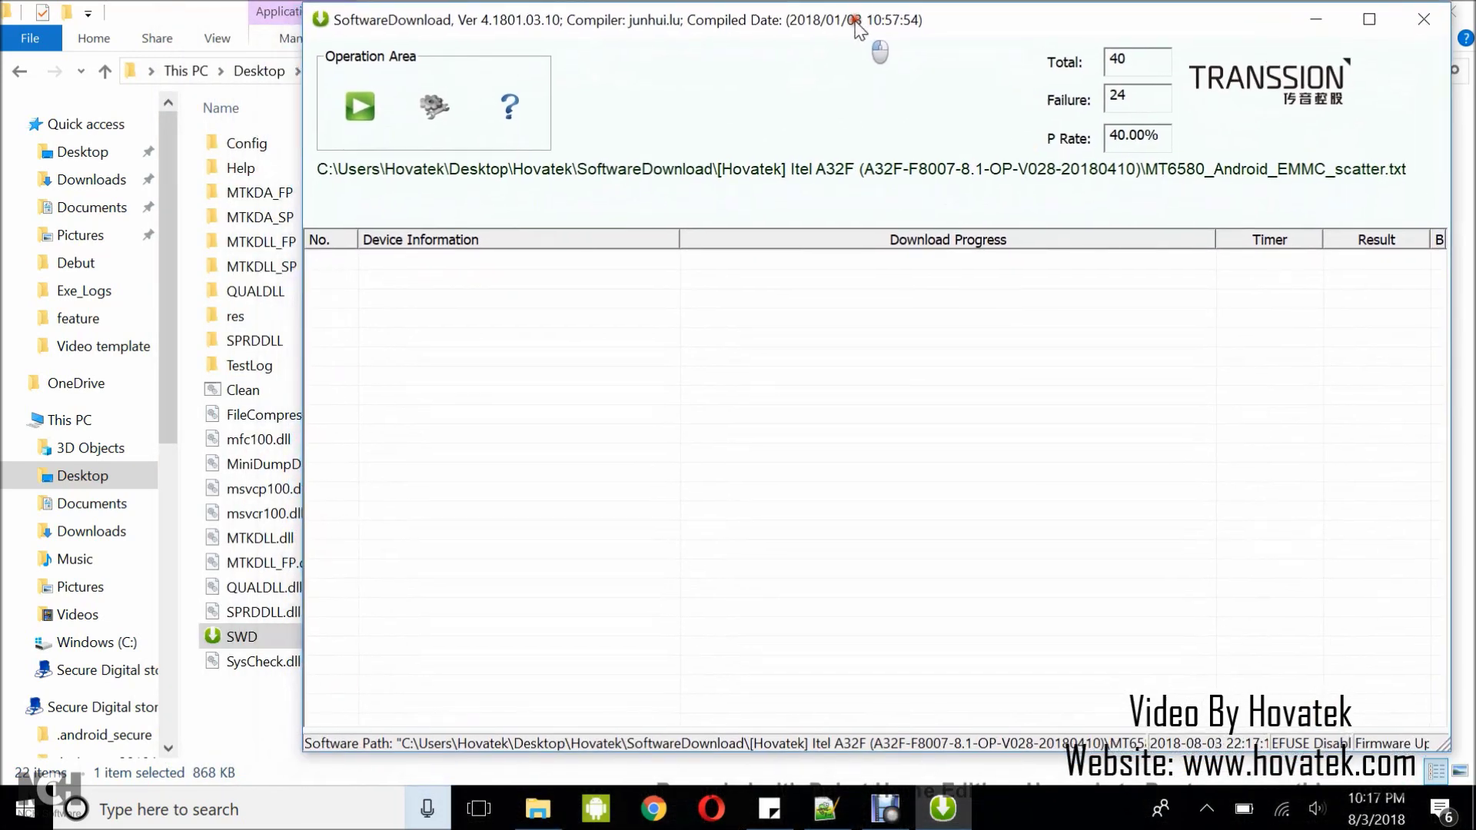
left_click(431, 113)
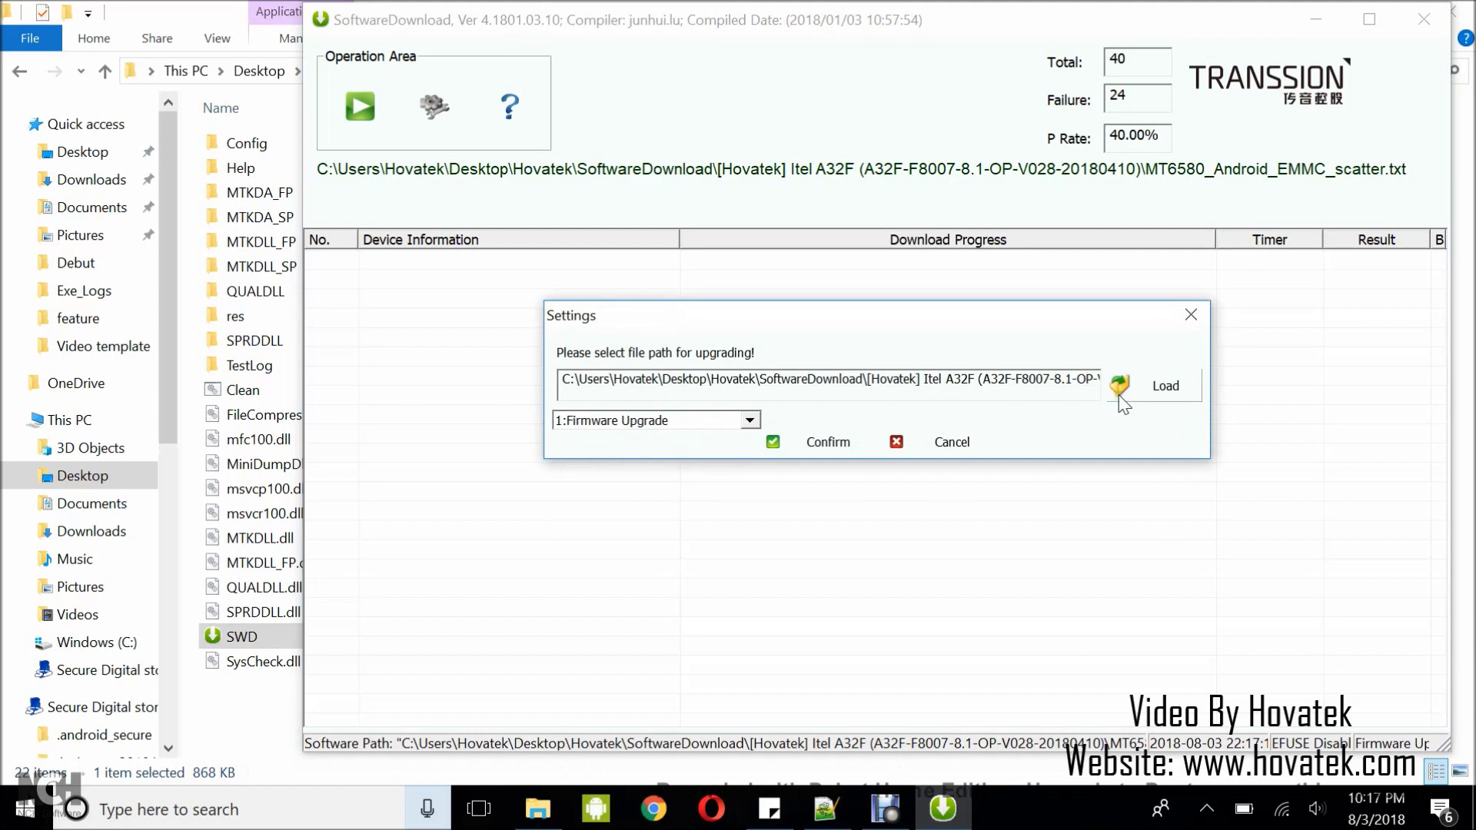
left_click(1126, 407)
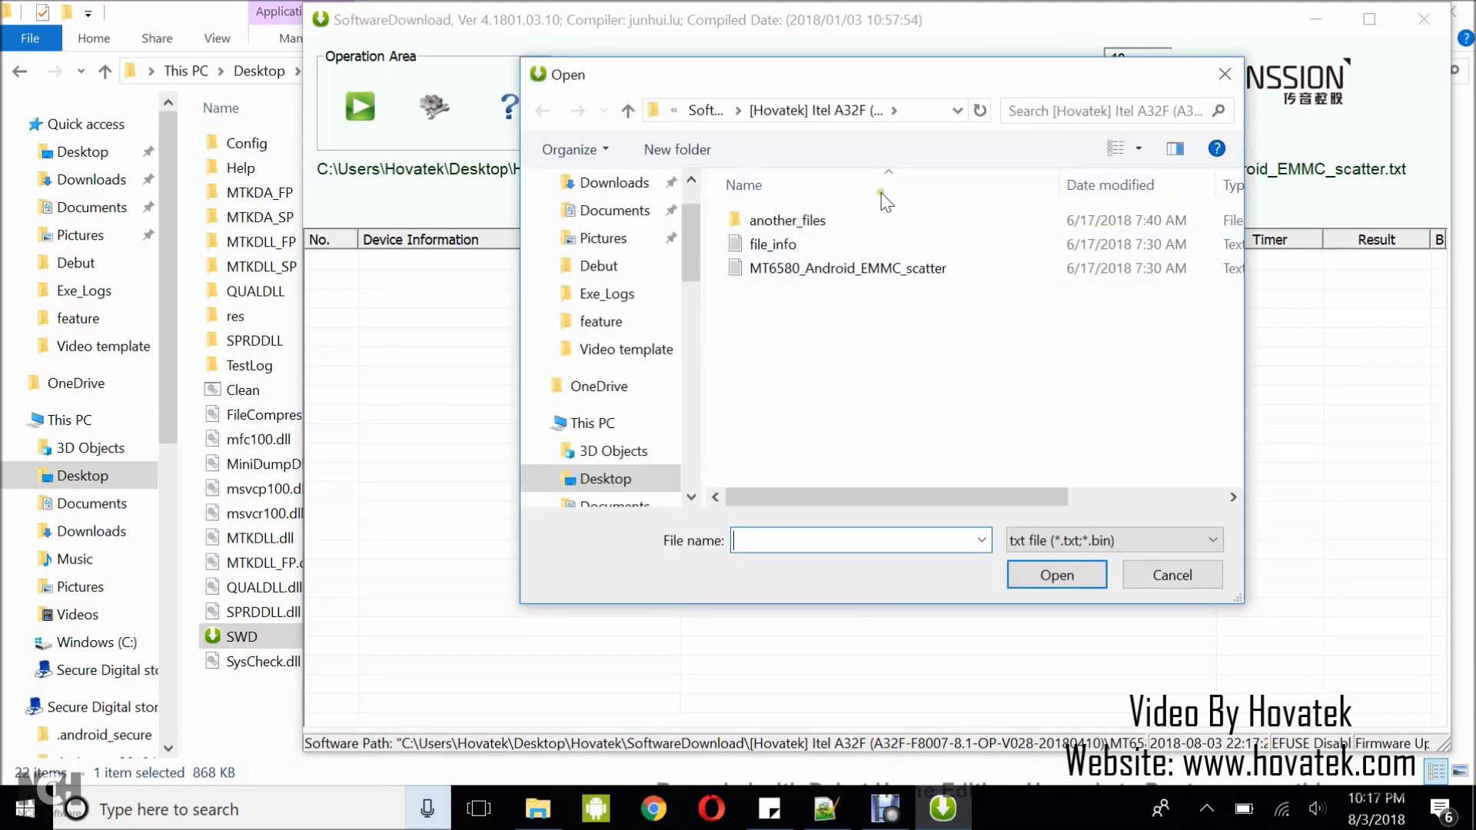
left_click(706, 110)
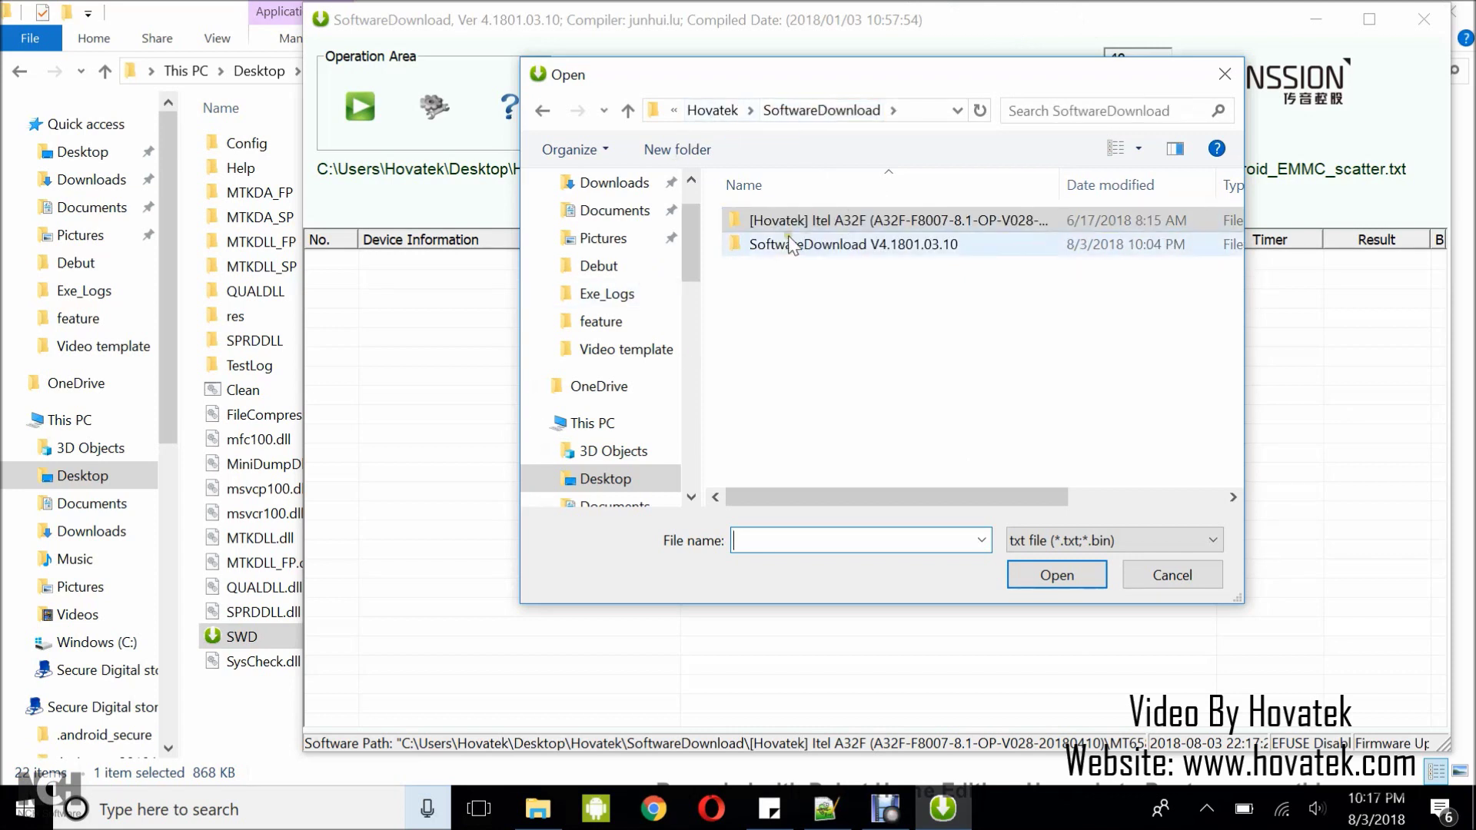
left_click(849, 221)
double_click(849, 221)
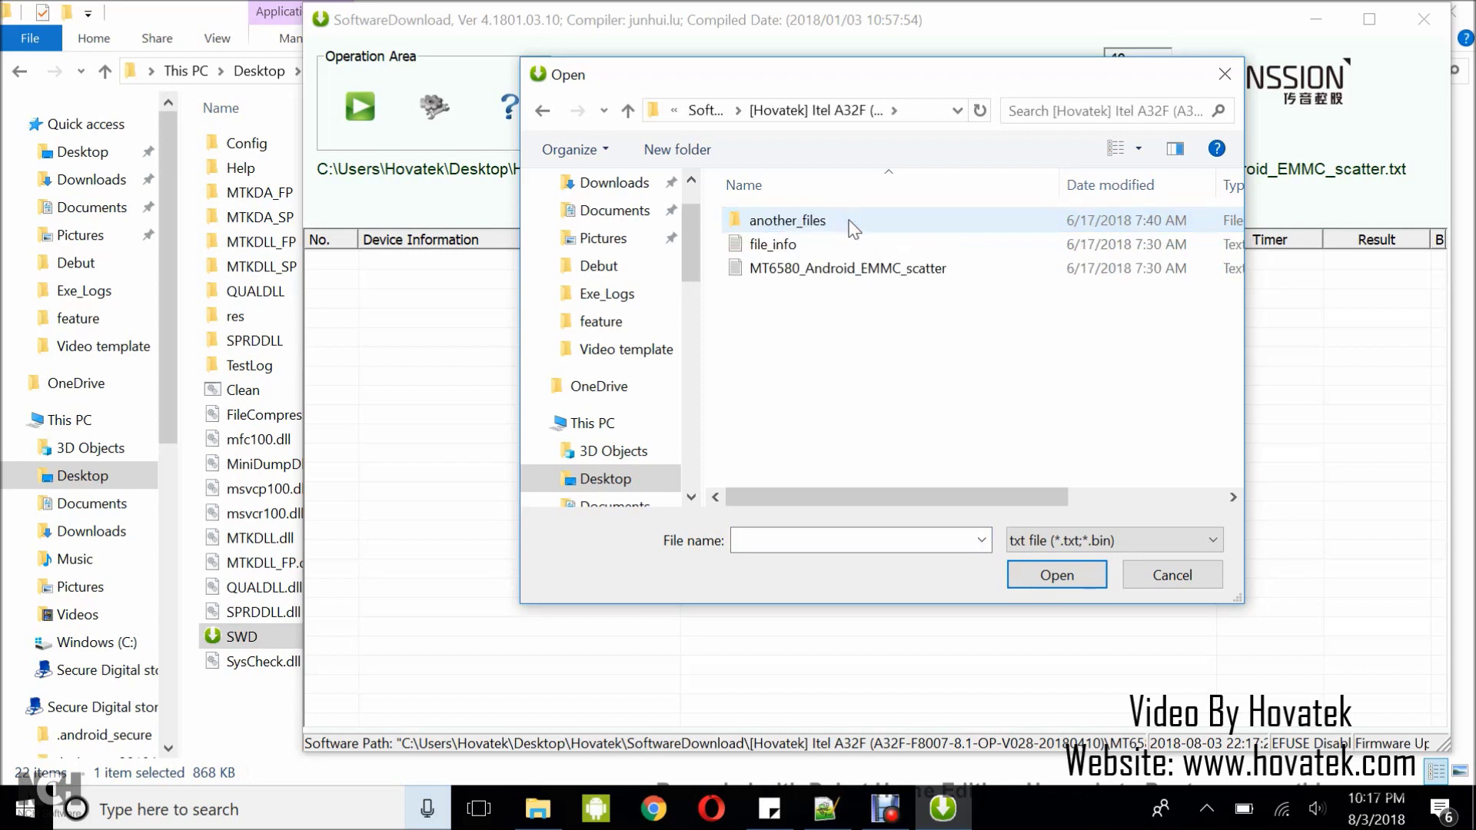
left_click(817, 277)
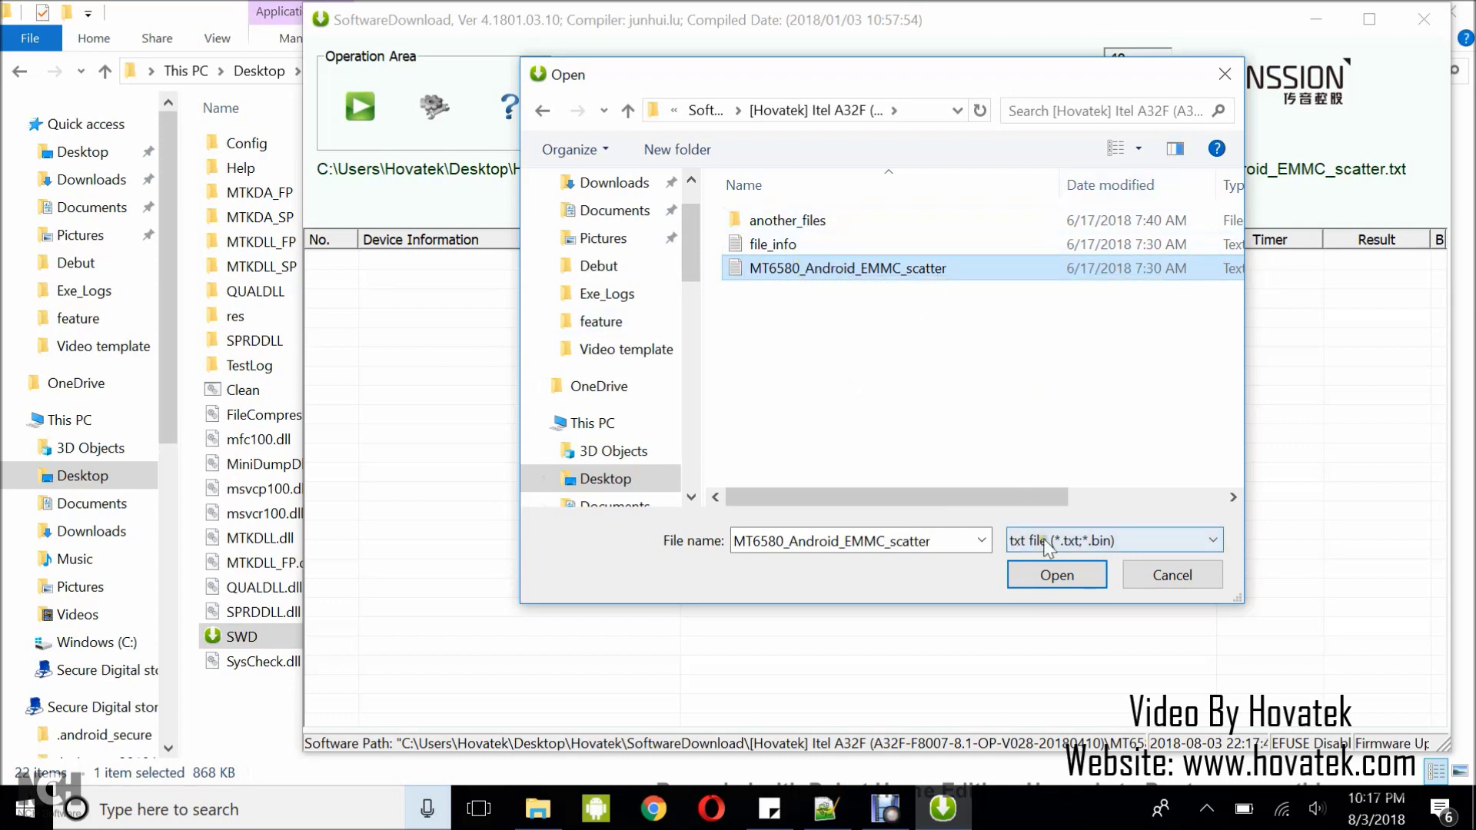
left_click(1046, 576)
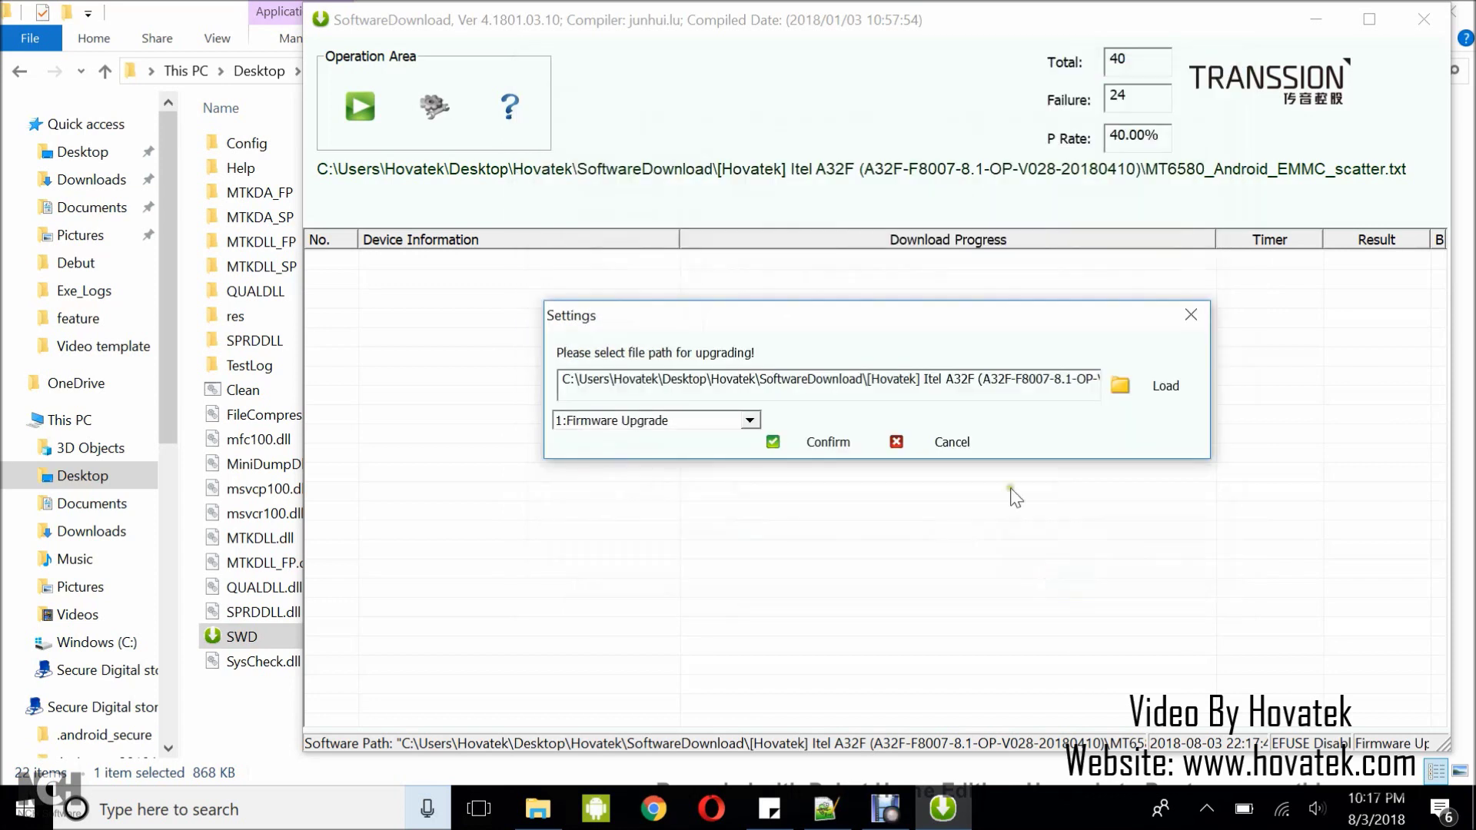
Step: Set the mode to 4:Download only, reserve userdata and confirm
left_click(749, 420)
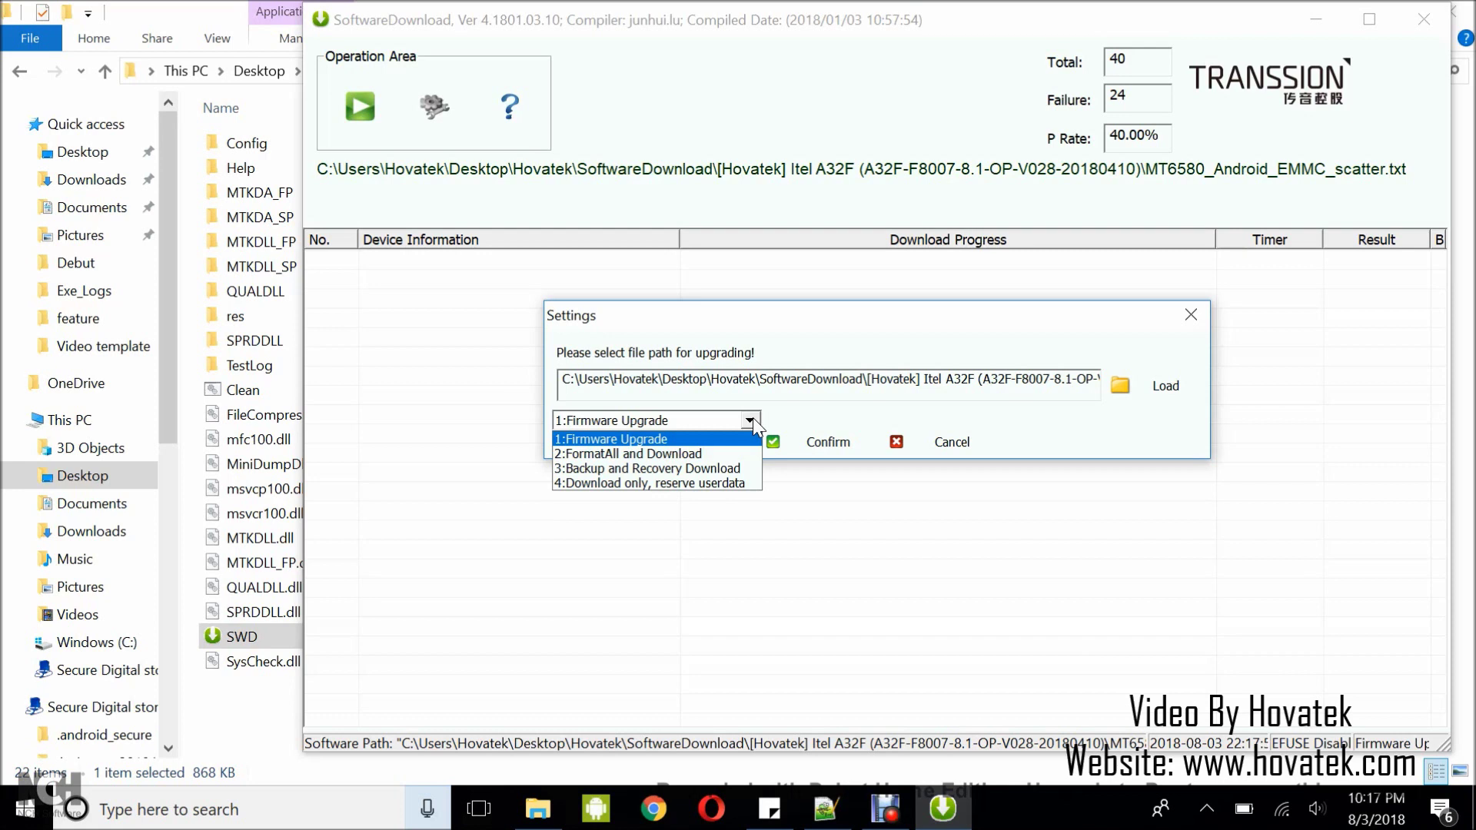
left_click(710, 484)
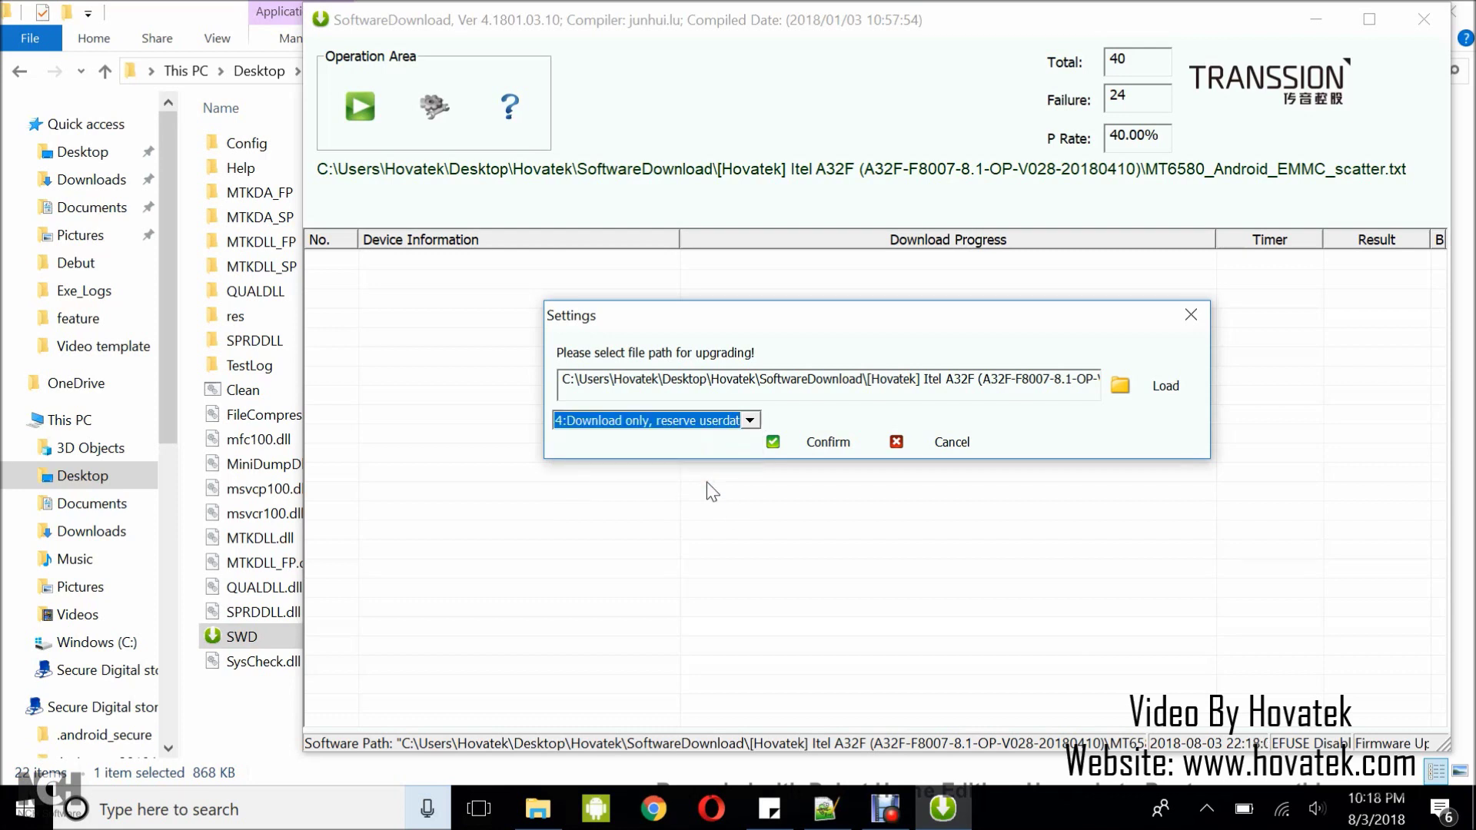
left_click(803, 455)
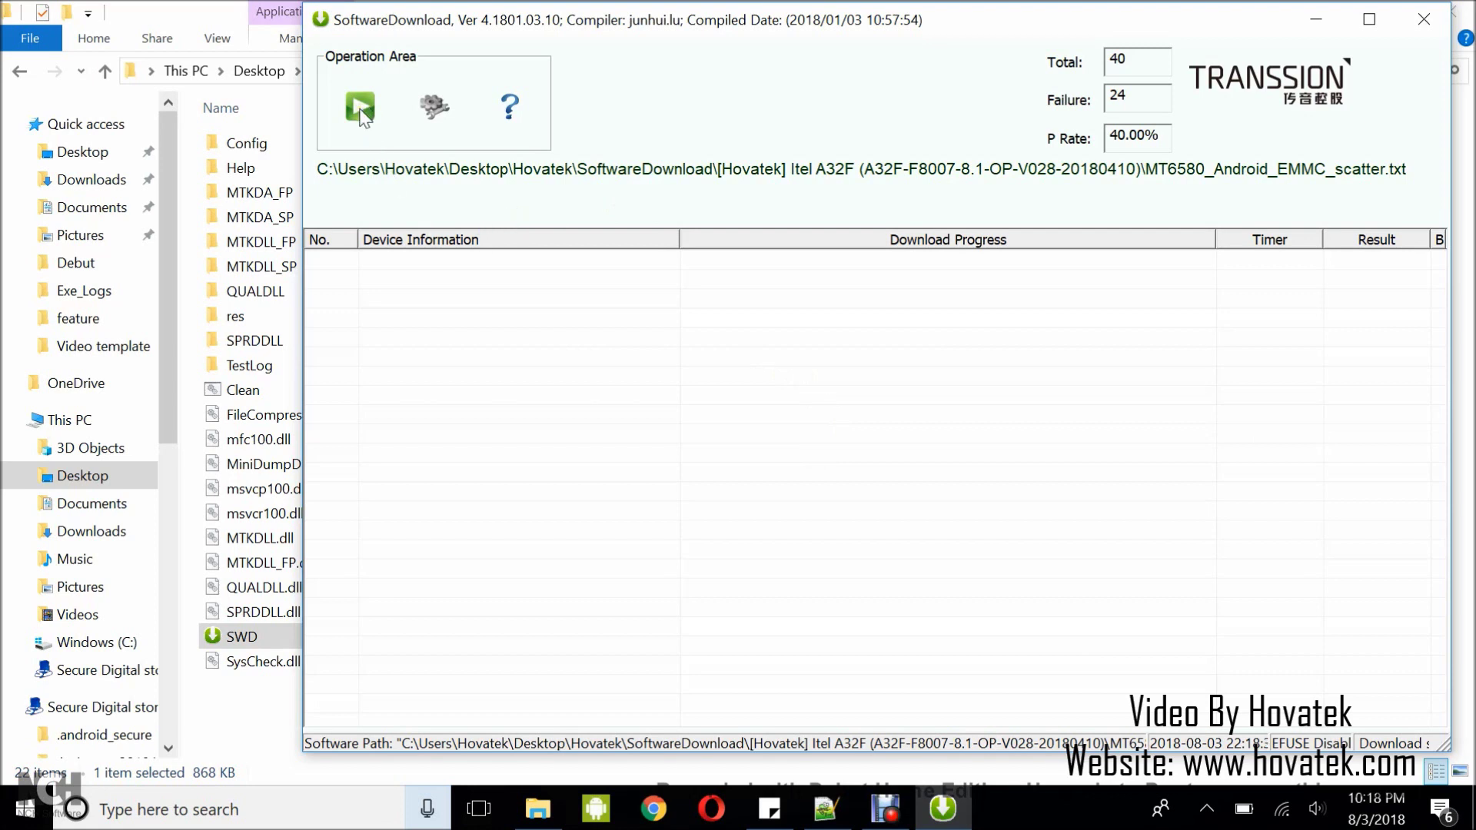
Step: Start the download session to flash the Itel A32F firmware
left_click(360, 110)
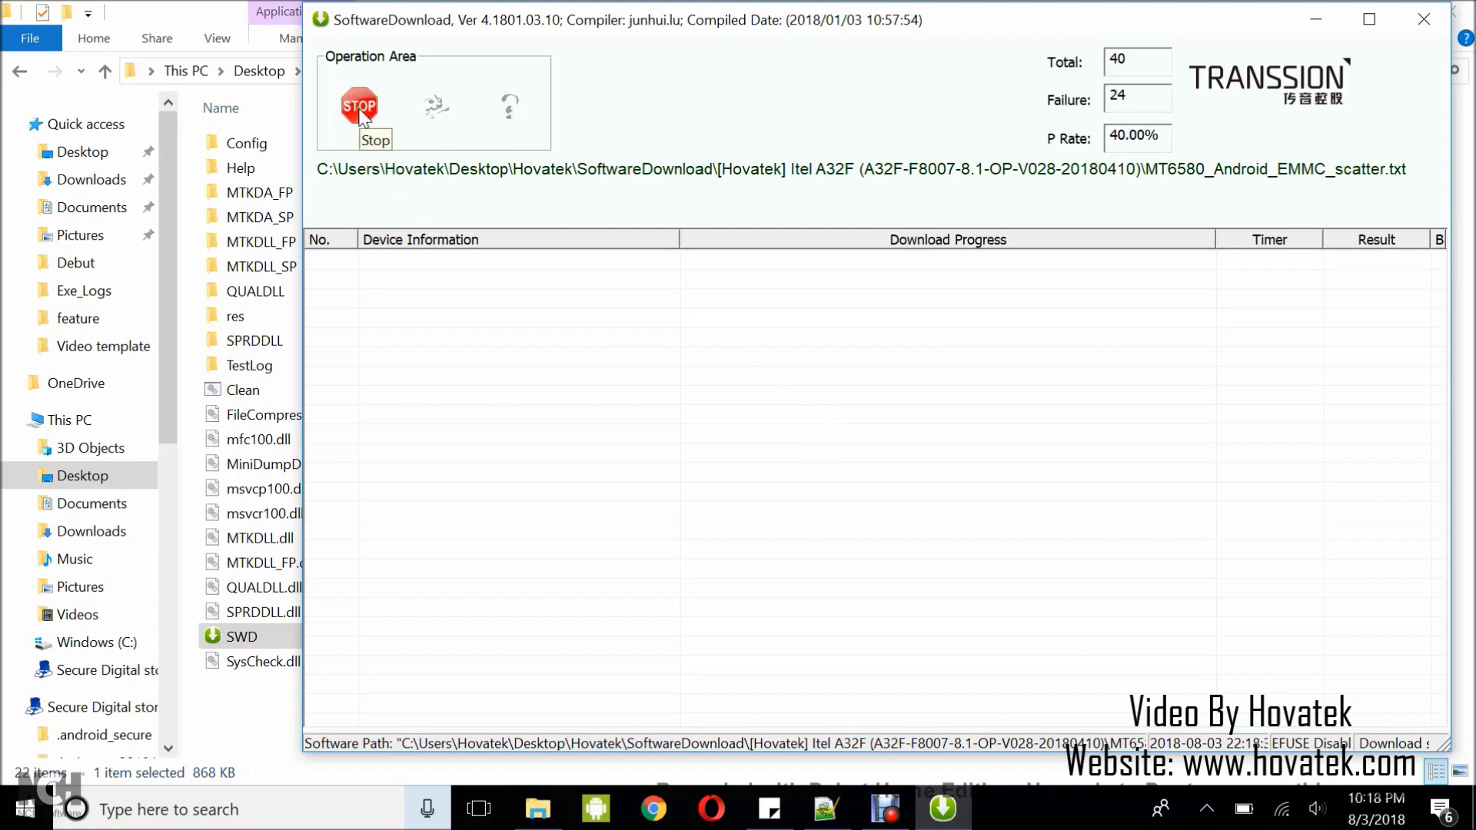